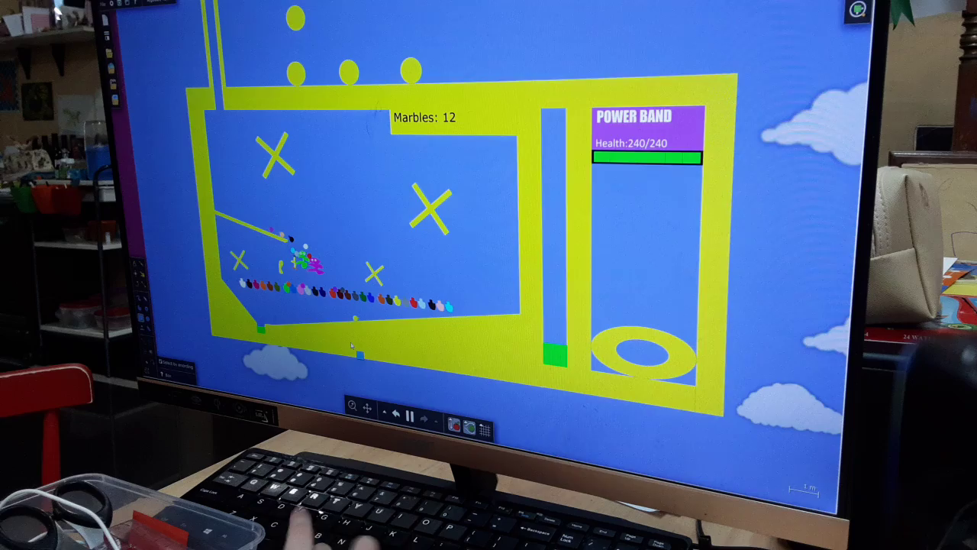
Pause the running level with 12 marbles in play and Power Band at 240/240
{"action": "key", "text": "space"}
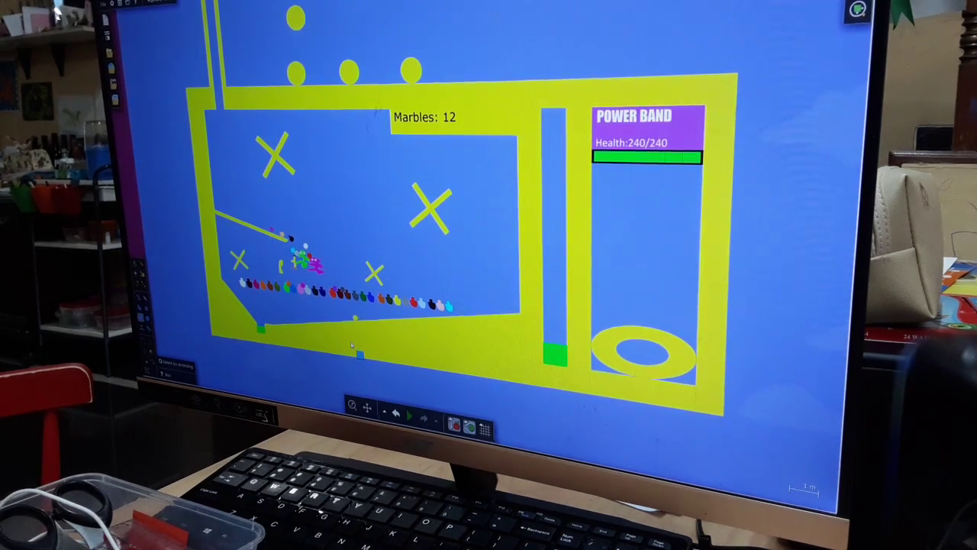
{"action": "scroll", "coordinate": [306, 252], "scroll_direction": "up", "scroll_amount": 10}
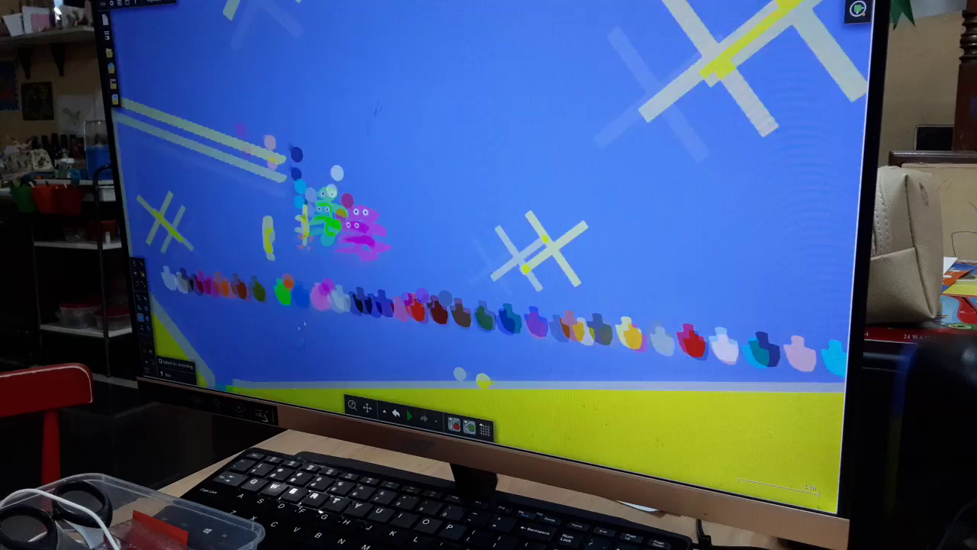
Delete the yellow duck, magenta and green creature shapes above the marbles
{"action": "mouse_move", "coordinate": [309, 100]}
{"action": "left_mouse_down"}
{"action": "mouse_move", "coordinate": [533, 251]}
{"action": "mouse_move", "coordinate": [738, 323]}
{"action": "left_mouse_up"}
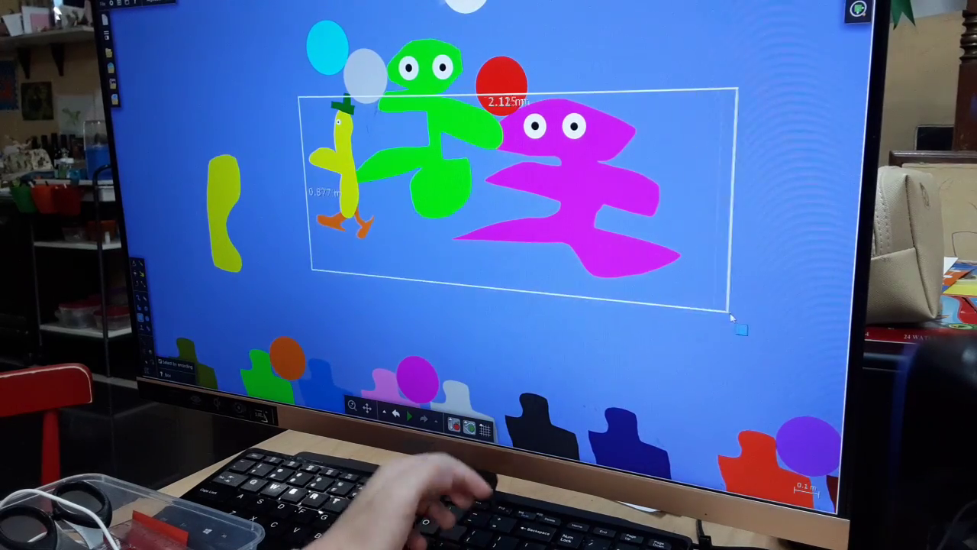
{"action": "key", "text": "Delete"}
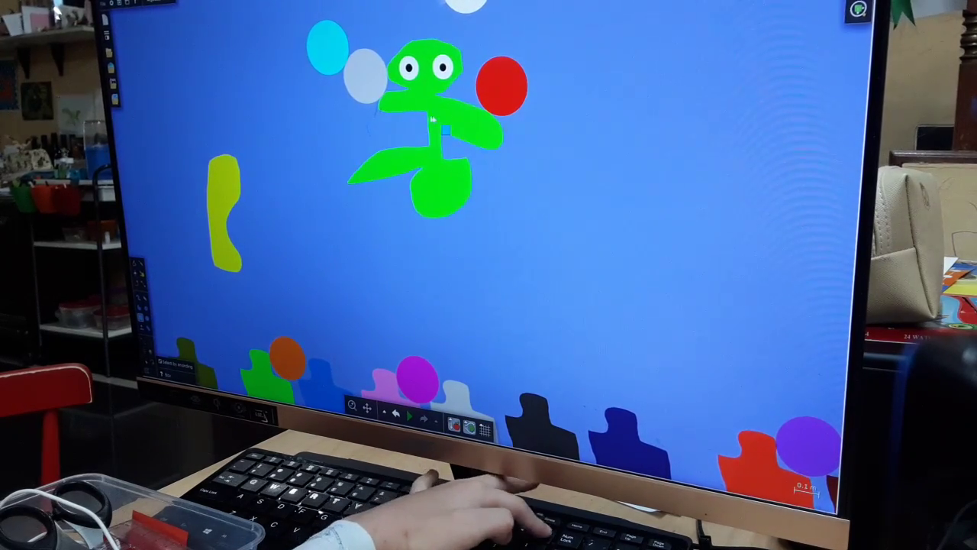
{"action": "key", "text": "Delete"}
{"action": "scroll", "coordinate": [439, 107], "scroll_direction": "up", "scroll_amount": 1}
{"action": "scroll", "coordinate": [449, 100], "scroll_direction": "up", "scroll_amount": 3}
{"action": "scroll", "coordinate": [479, 112], "scroll_direction": "down", "scroll_amount": 5}
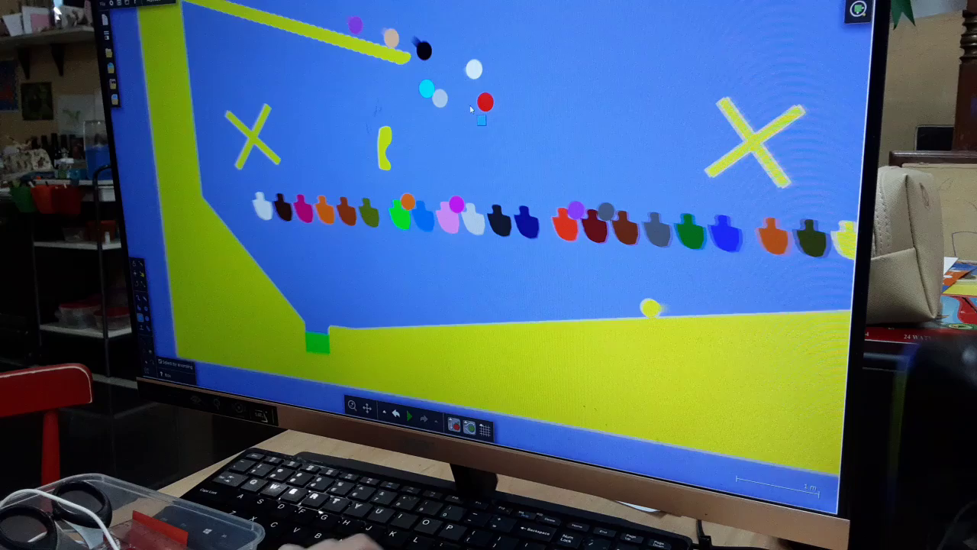
{"action": "scroll", "coordinate": [498, 227], "scroll_direction": "up", "scroll_amount": 2}
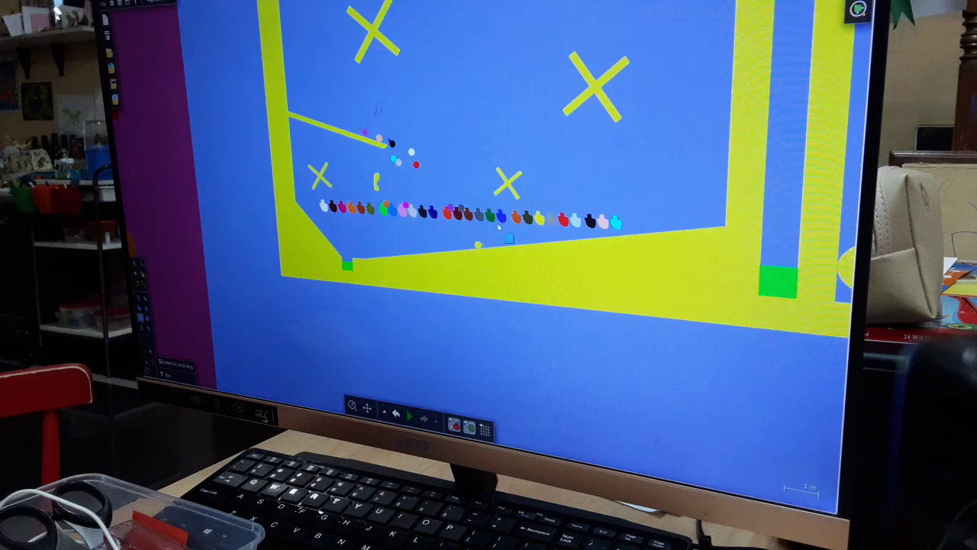
{"action": "scroll", "coordinate": [499, 227], "scroll_direction": "up", "scroll_amount": 2}
{"action": "scroll", "coordinate": [499, 227], "scroll_direction": "up", "scroll_amount": 2}
{"action": "scroll", "coordinate": [498, 227], "scroll_direction": "down", "scroll_amount": 4}
Clear the whole row of pots using box selection, Delete and the Eraser
{"action": "left_click_drag", "start_coordinate": [306, 197], "coordinate": [429, 257]}
{"action": "scroll", "coordinate": [404, 251], "scroll_direction": "up", "scroll_amount": 3}
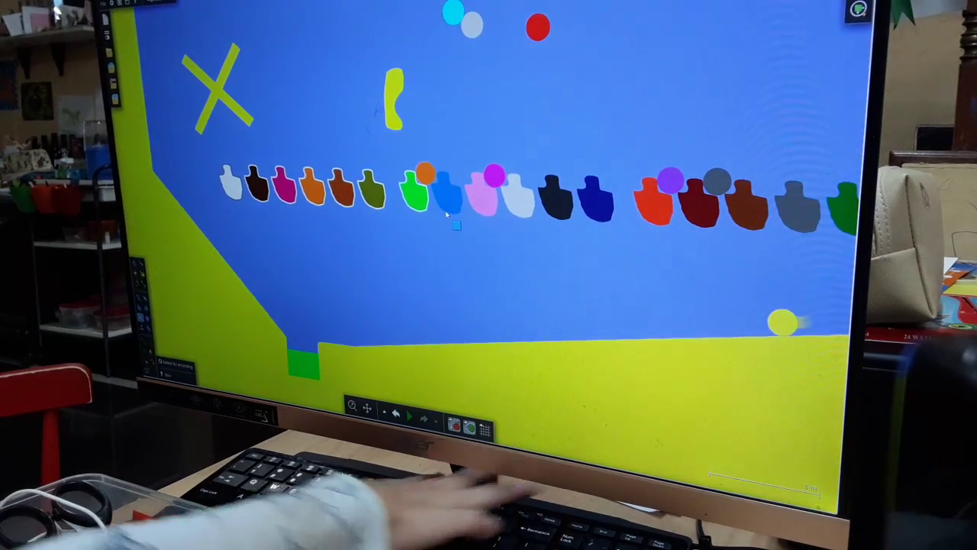
{"action": "key", "text": "Delete"}
{"action": "left_click_drag", "start_coordinate": [502, 208], "coordinate": [552, 211]}
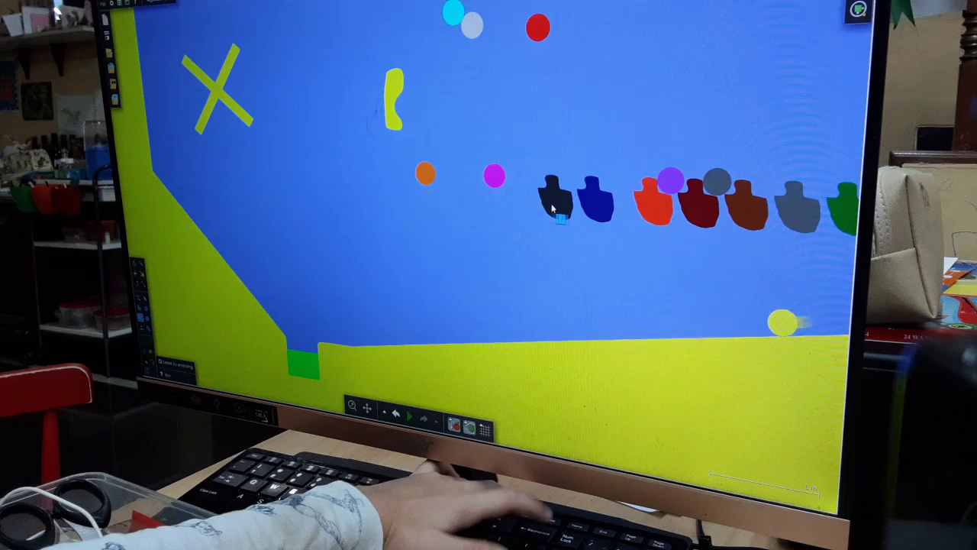
{"action": "scroll", "coordinate": [637, 196], "scroll_direction": "down", "scroll_amount": 2}
{"action": "scroll", "coordinate": [637, 196], "scroll_direction": "up", "scroll_amount": 2}
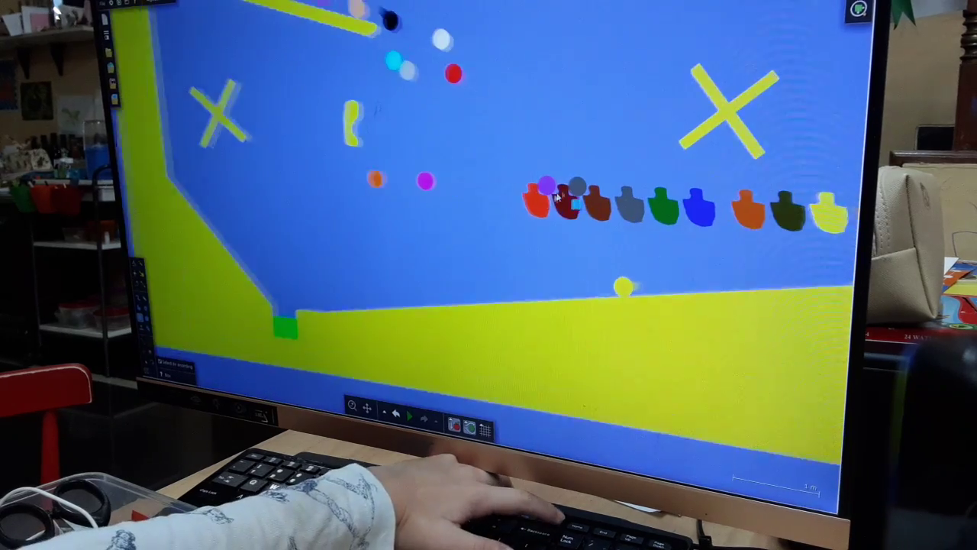
{"action": "left_click_drag", "start_coordinate": [561, 202], "coordinate": [593, 220]}
{"action": "scroll", "coordinate": [594, 220], "scroll_direction": "down", "scroll_amount": 2}
{"action": "scroll", "coordinate": [593, 220], "scroll_direction": "up", "scroll_amount": 2}
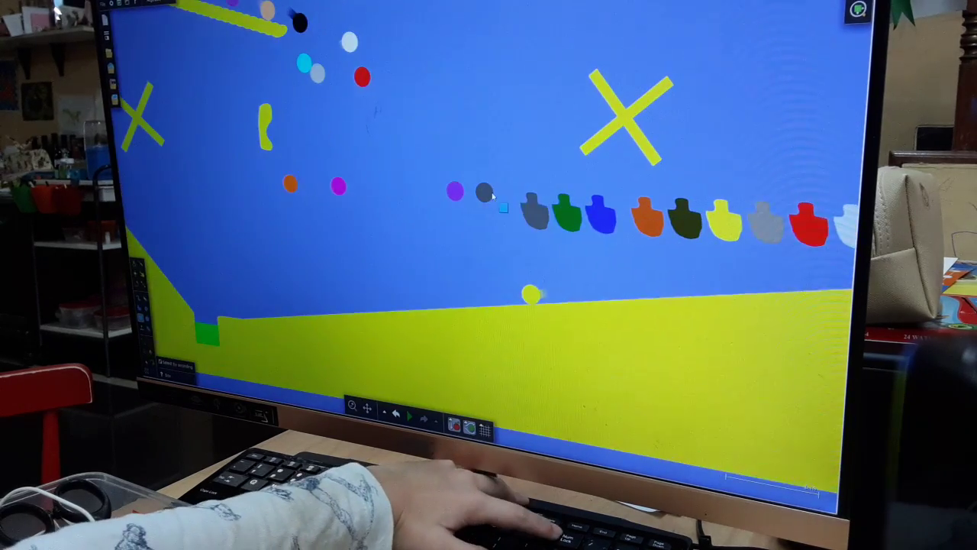
{"action": "scroll", "coordinate": [593, 220], "scroll_direction": "down", "scroll_amount": 2}
{"action": "left_click_drag", "start_coordinate": [533, 204], "coordinate": [645, 226]}
{"action": "key", "text": "Delete"}
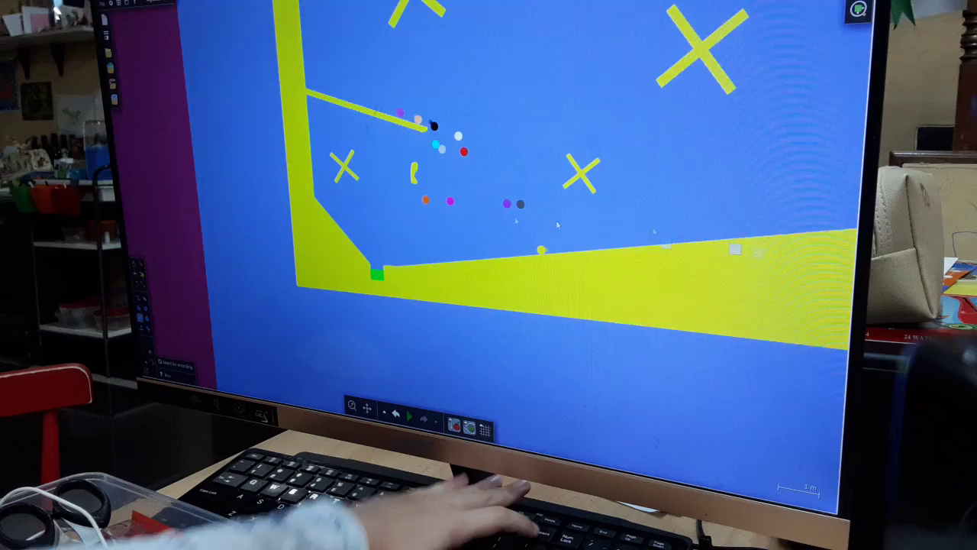
{"action": "scroll", "coordinate": [494, 197], "scroll_direction": "up", "scroll_amount": 3}
Run the simulation briefly, then delete the leftover cyan freehand shape
{"action": "key", "text": "space"}
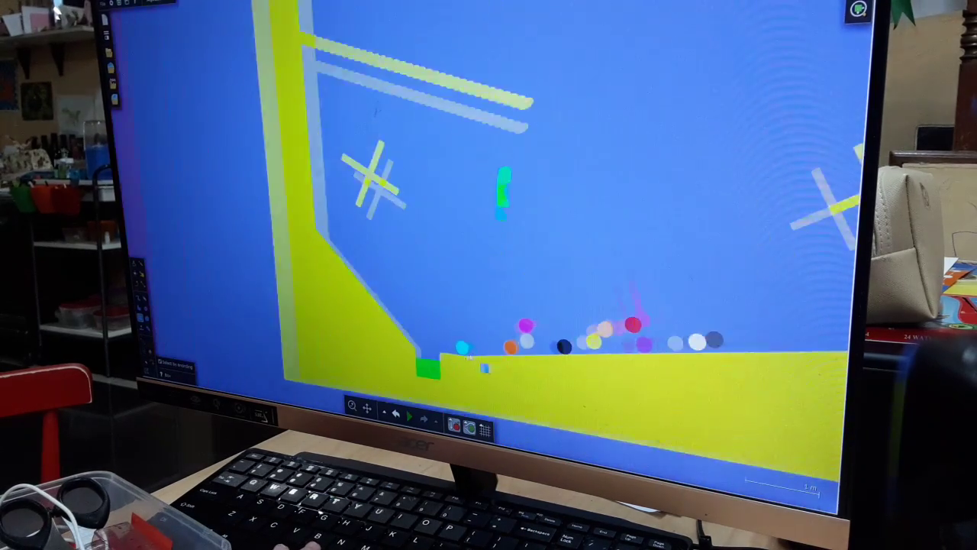
{"action": "key", "text": "space"}
{"action": "left_click_drag", "start_coordinate": [495, 152], "coordinate": [493, 151]}
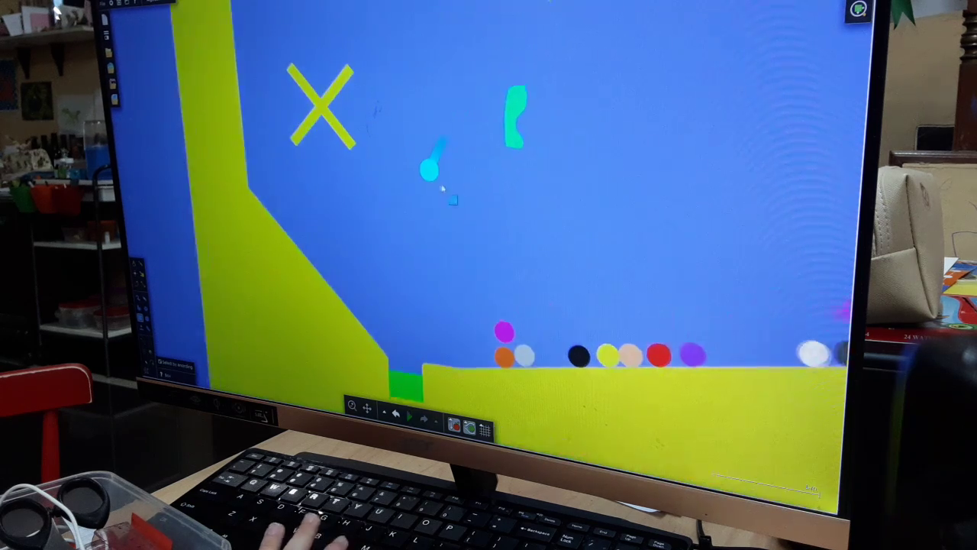
{"action": "left_click_drag", "start_coordinate": [537, 111], "coordinate": [591, 115]}
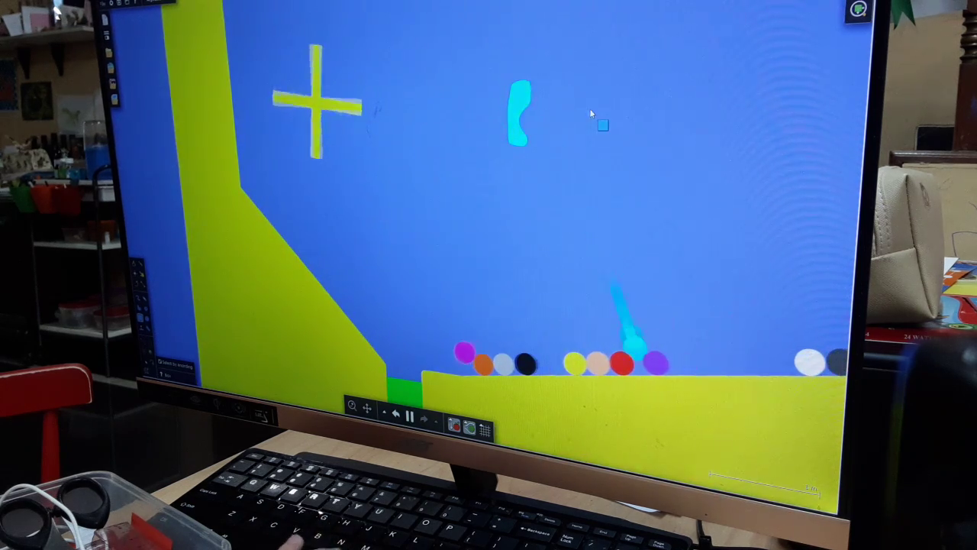
{"action": "key", "text": "Delete"}
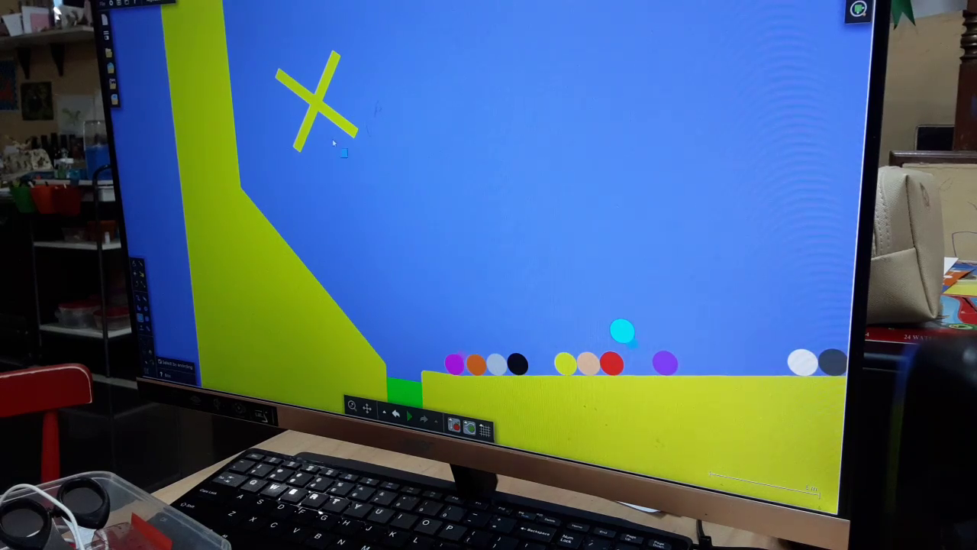
{"action": "scroll", "coordinate": [519, 100], "scroll_direction": "down", "scroll_amount": 10}
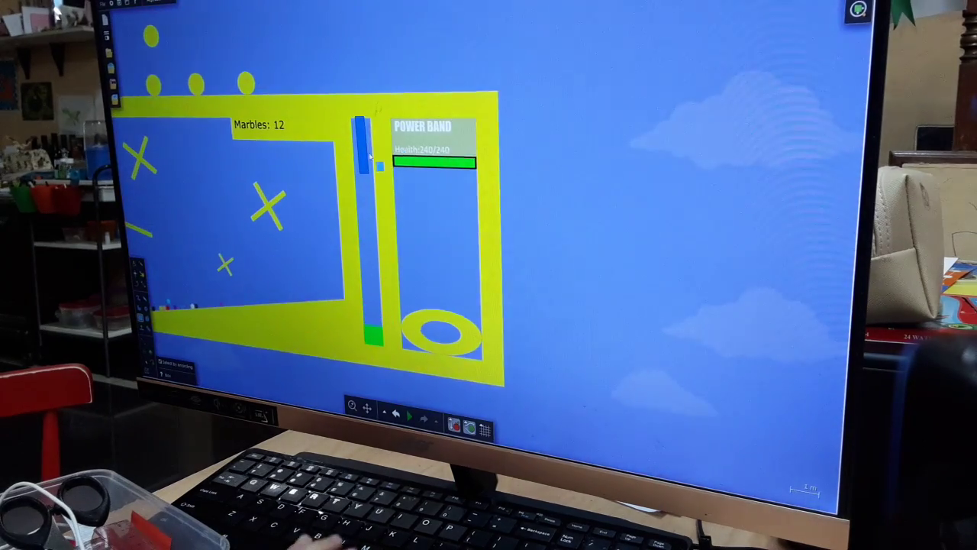
{"action": "scroll", "coordinate": [654, 179], "scroll_direction": "up", "scroll_amount": 2}
Play the level for a few seconds, then pause once marbles reach the tube
{"action": "key", "text": "space"}
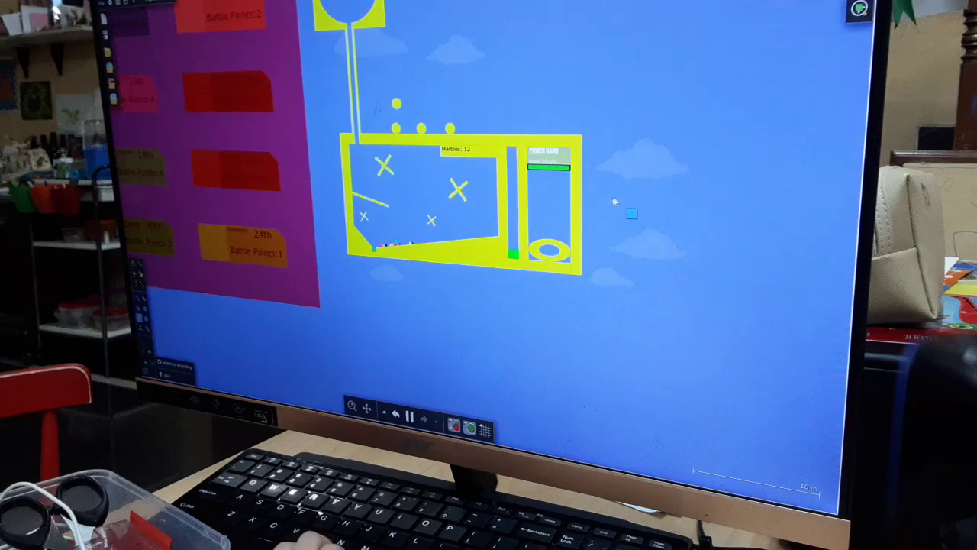
{"action": "scroll", "coordinate": [622, 207], "scroll_direction": "up", "scroll_amount": 3}
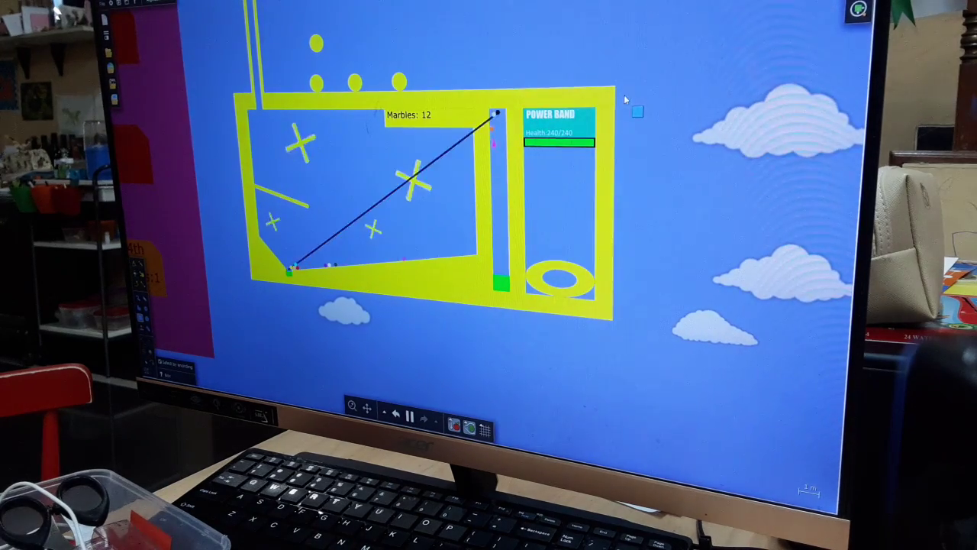
{"action": "key", "text": "space"}
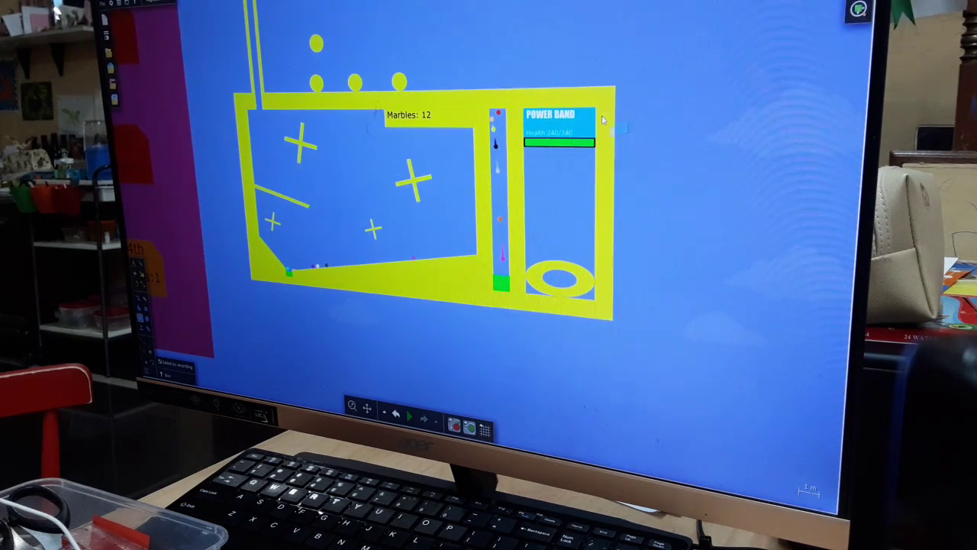
{"action": "scroll", "coordinate": [603, 120], "scroll_direction": "up", "scroll_amount": 2}
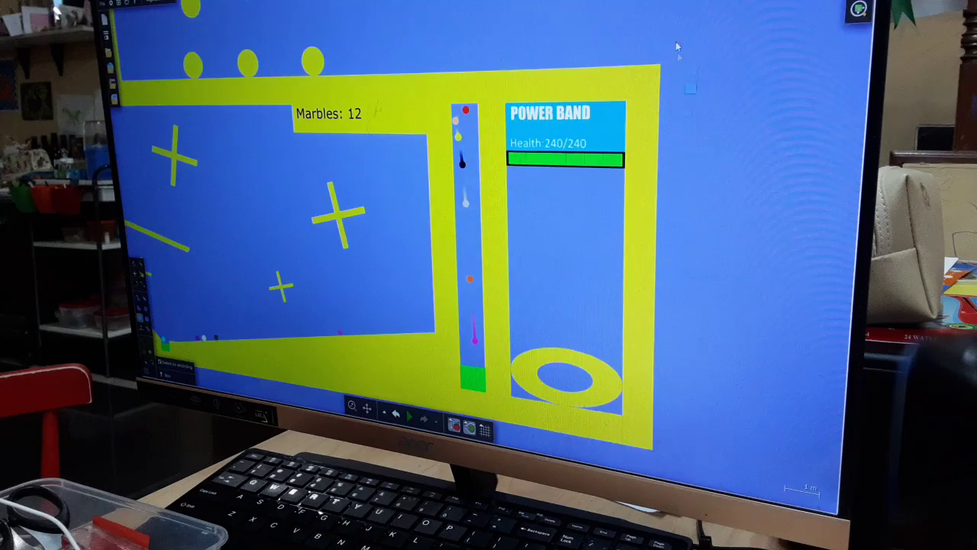
{"action": "scroll", "coordinate": [676, 47], "scroll_direction": "up", "scroll_amount": 3}
Remove the old digits from the Health label text and resume the simulation
{"action": "right_click", "coordinate": [497, 200]}
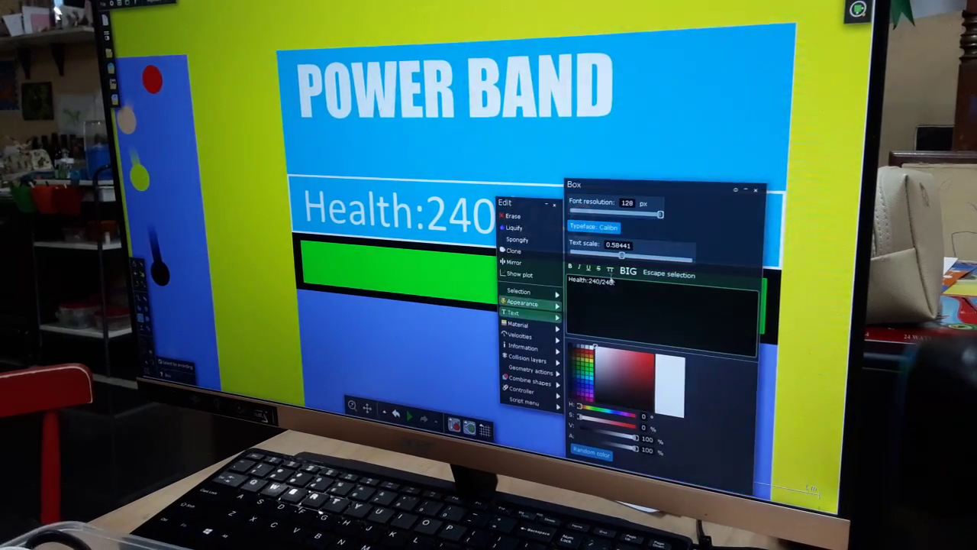
{"action": "left_click", "coordinate": [599, 281]}
{"action": "key", "text": "BackSpace"}
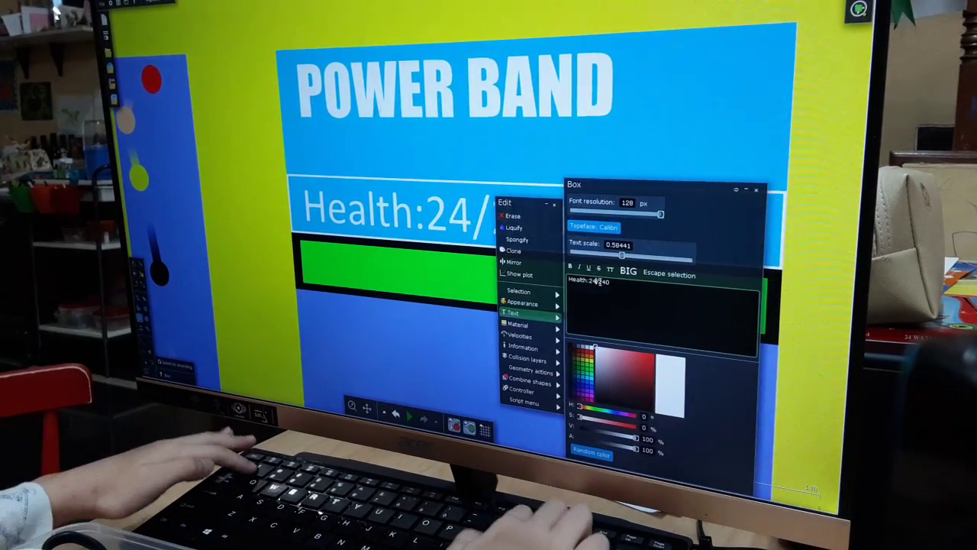
{"action": "key", "text": "BackSpace"}
{"action": "key", "text": "BackSpace"}
{"action": "type", "text": "212"}
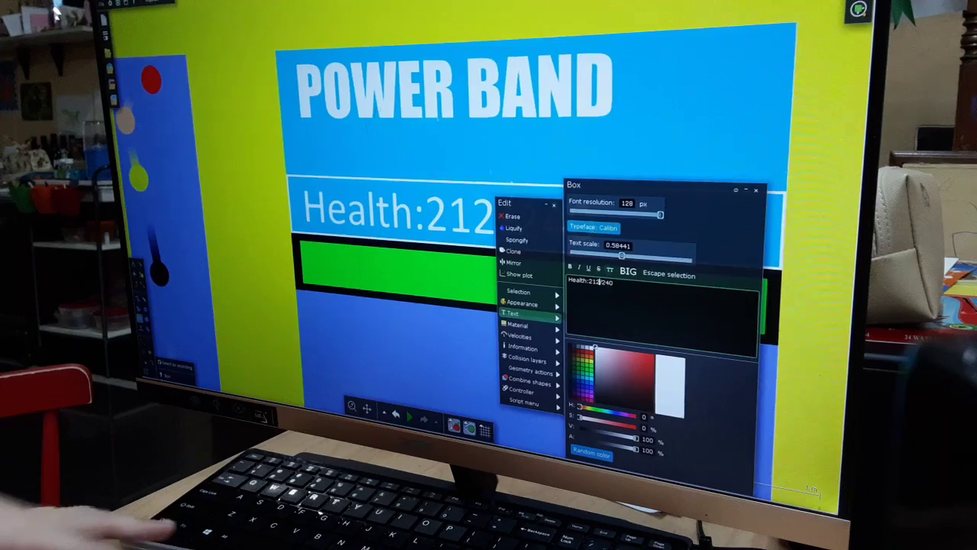
{"action": "scroll", "coordinate": [649, 114], "scroll_direction": "down", "scroll_amount": 3}
{"action": "scroll", "coordinate": [649, 115], "scroll_direction": "down", "scroll_amount": 2}
{"action": "left_click", "coordinate": [571, 169]}
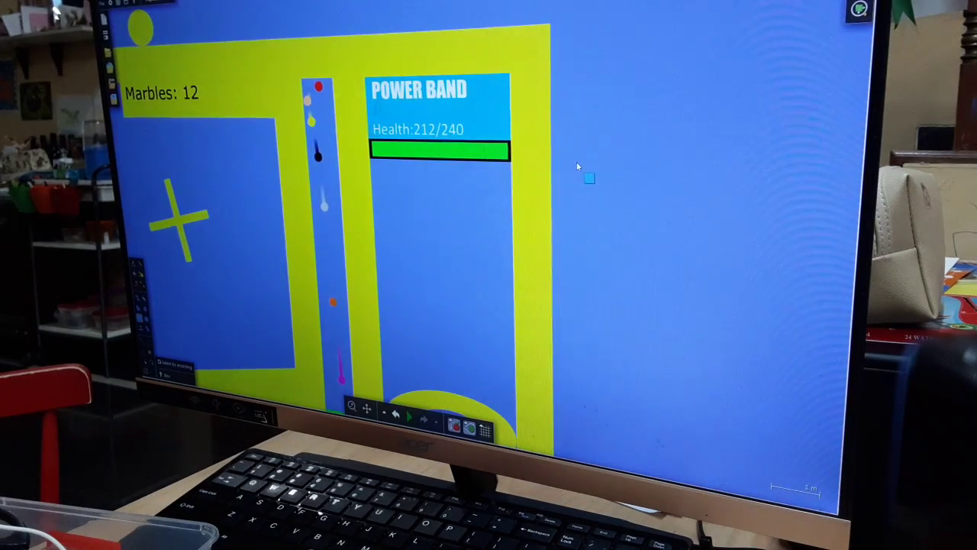
{"action": "scroll", "coordinate": [578, 167], "scroll_direction": "down", "scroll_amount": 3}
{"action": "key", "text": "space"}
{"action": "scroll", "coordinate": [527, 164], "scroll_direction": "up", "scroll_amount": 4}
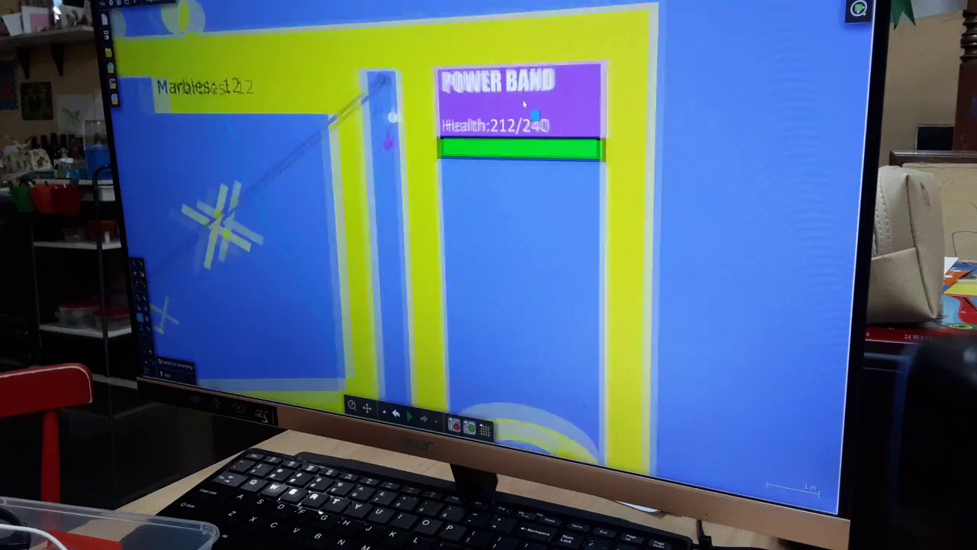
{"action": "scroll", "coordinate": [522, 99], "scroll_direction": "up", "scroll_amount": 3}
{"action": "scroll", "coordinate": [504, 138], "scroll_direction": "up", "scroll_amount": 2}
Change the POWER BAND box text to Health:178/240 and close the panels
{"action": "right_click", "coordinate": [500, 138]}
{"action": "left_click", "coordinate": [513, 252]}
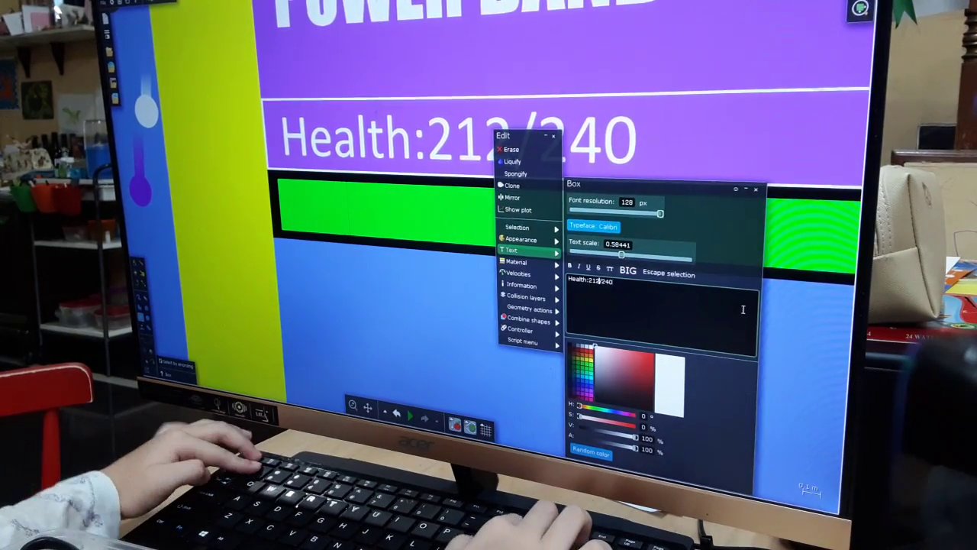
{"action": "key", "text": "BackSpace"}
{"action": "key", "text": "BackSpace"}
{"action": "key", "text": "BackSpace"}
{"action": "type", "text": "178"}
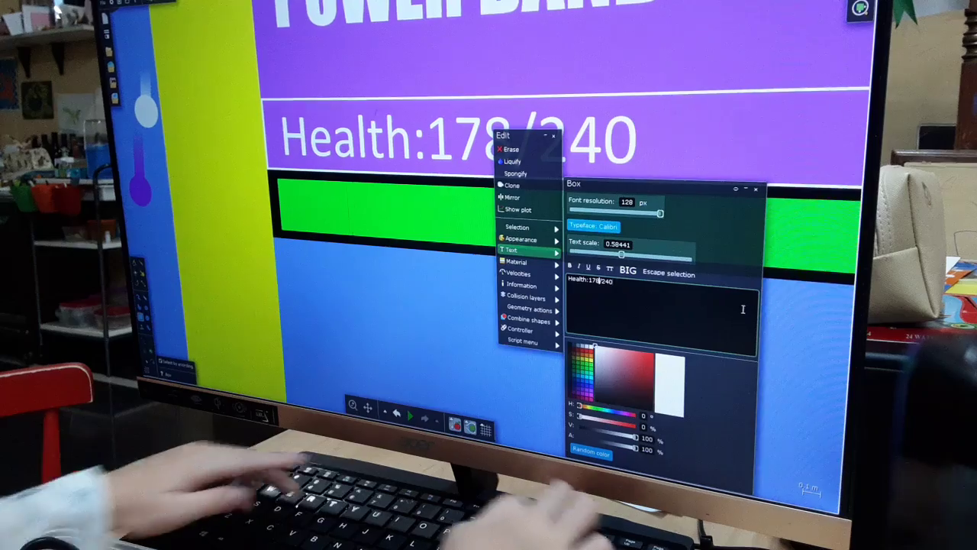
{"action": "key", "text": "BackSpace"}
{"action": "type", "text": "8"}
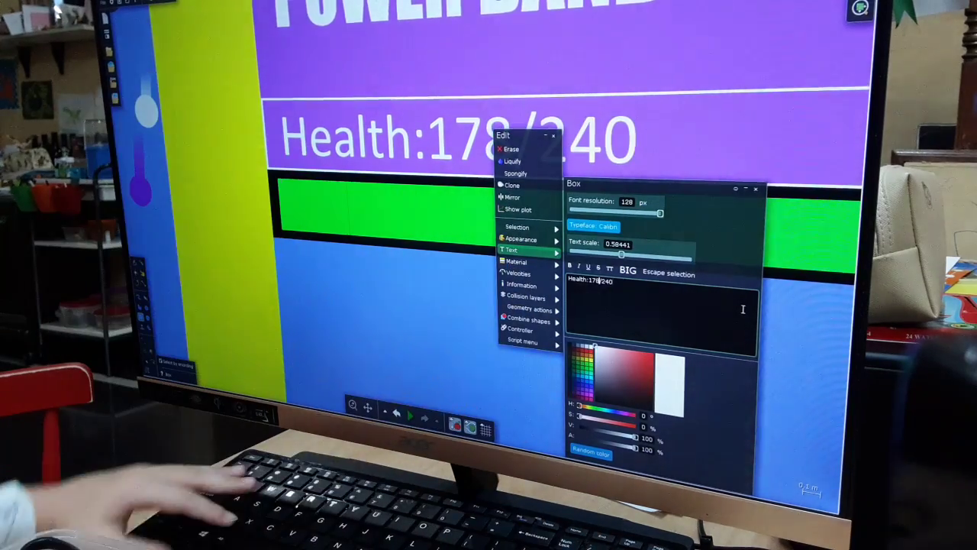
{"action": "scroll", "coordinate": [389, 208], "scroll_direction": "down", "scroll_amount": 3}
{"action": "left_click", "coordinate": [389, 208]}
{"action": "scroll", "coordinate": [390, 208], "scroll_direction": "up", "scroll_amount": 3}
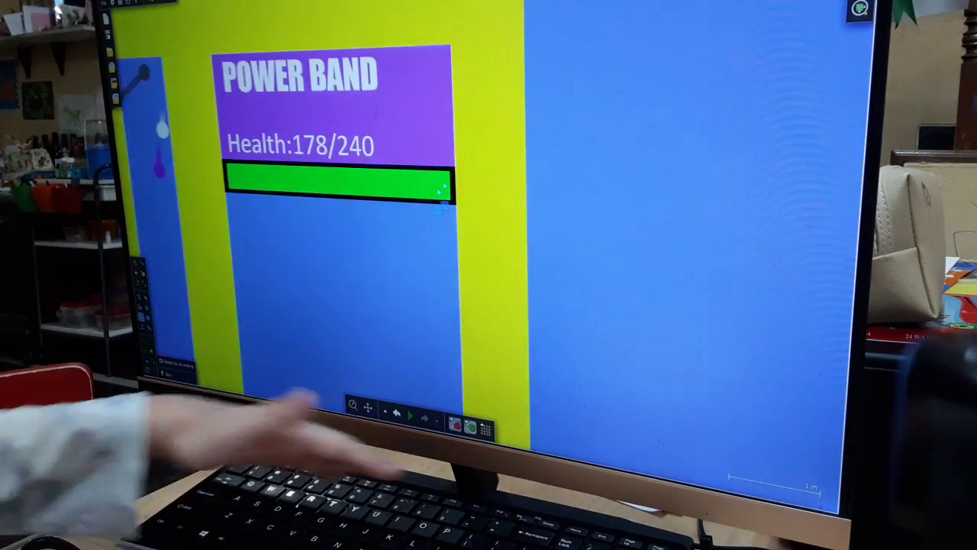
Let the marble battle play for about 15 seconds, then pause it
{"action": "key", "text": "space"}
{"action": "scroll", "coordinate": [367, 167], "scroll_direction": "down", "scroll_amount": 3}
{"action": "scroll", "coordinate": [333, 122], "scroll_direction": "down", "scroll_amount": 3}
{"action": "scroll", "coordinate": [334, 122], "scroll_direction": "up", "scroll_amount": 3}
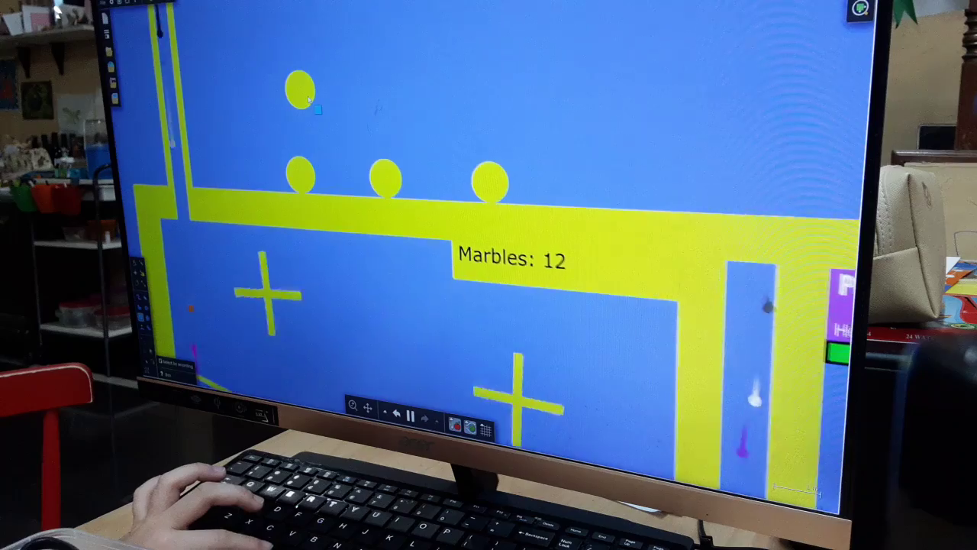
{"action": "scroll", "coordinate": [458, 169], "scroll_direction": "down", "scroll_amount": 3}
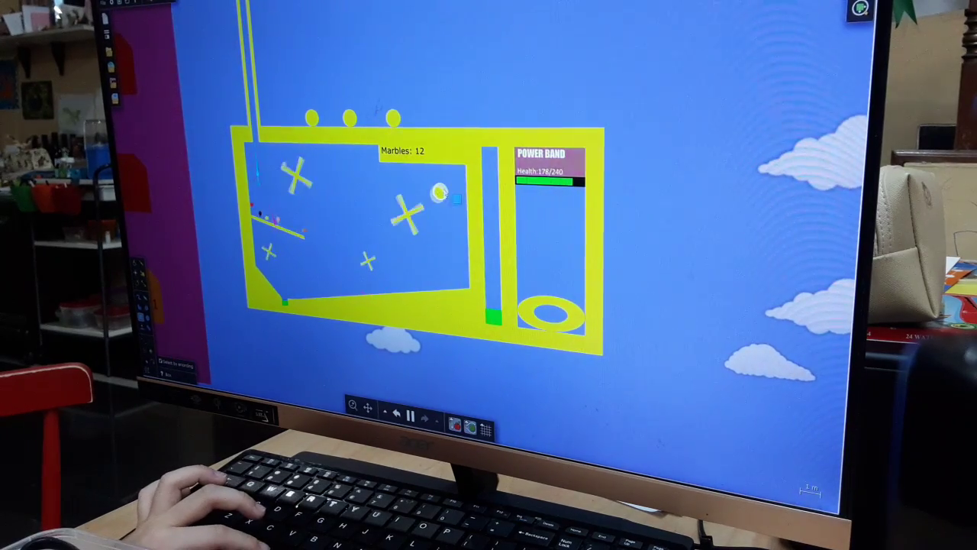
{"action": "scroll", "coordinate": [344, 312], "scroll_direction": "up", "scroll_amount": 3}
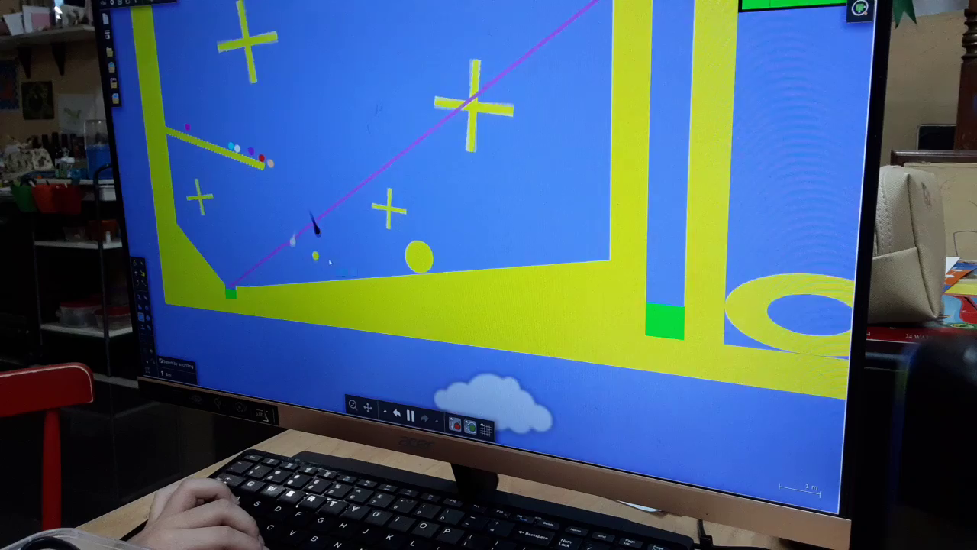
{"action": "scroll", "coordinate": [330, 262], "scroll_direction": "up", "scroll_amount": 2}
{"action": "scroll", "coordinate": [322, 275], "scroll_direction": "up", "scroll_amount": 2}
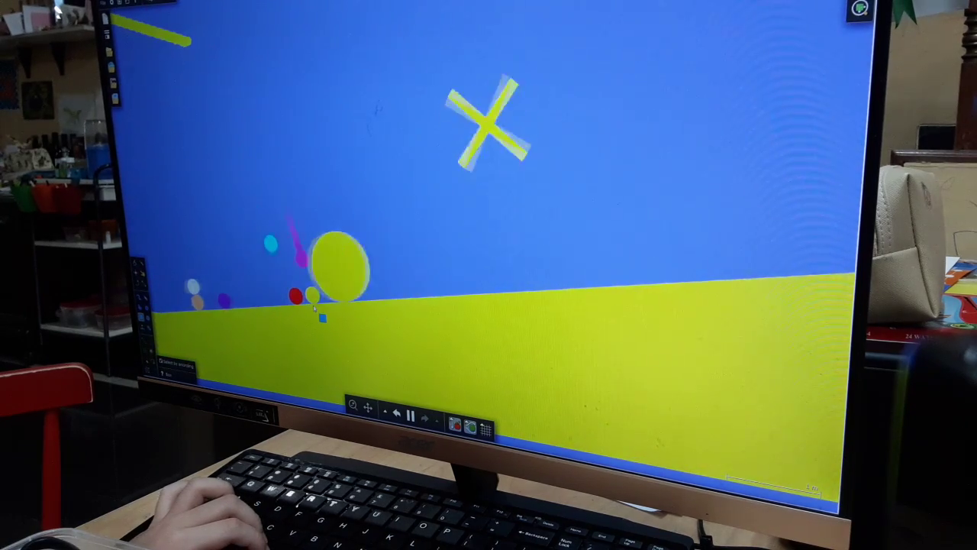
{"action": "scroll", "coordinate": [313, 305], "scroll_direction": "down", "scroll_amount": 3}
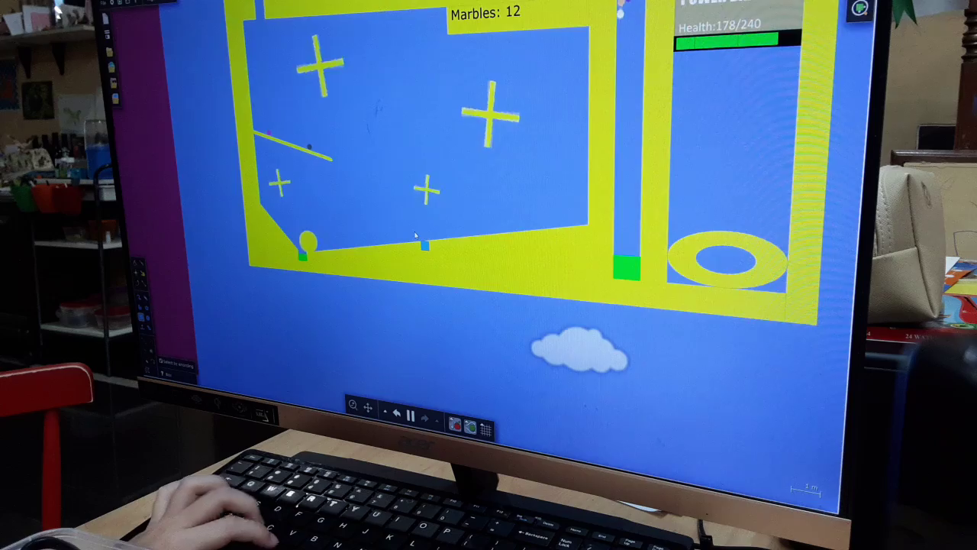
{"action": "scroll", "coordinate": [268, 259], "scroll_direction": "down", "scroll_amount": 3}
{"action": "key", "text": "space"}
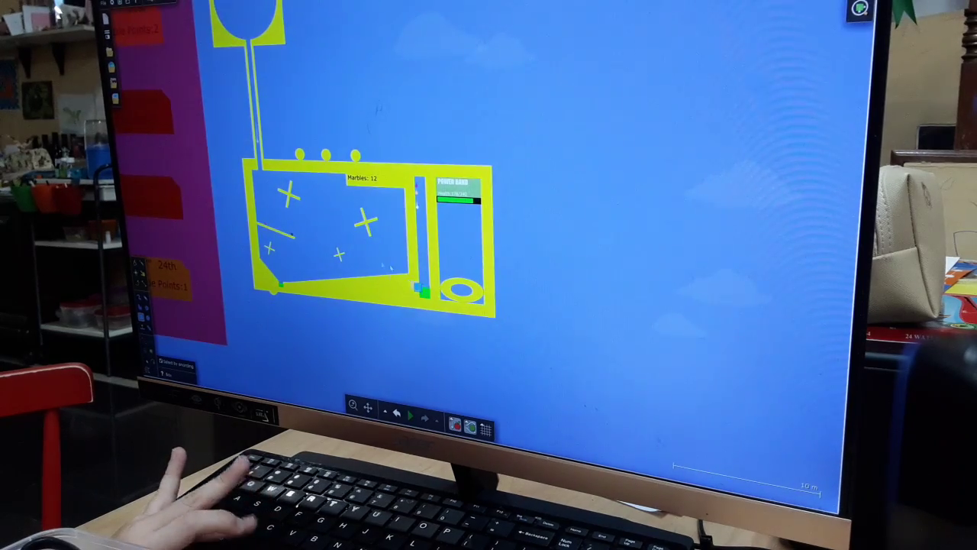
{"action": "scroll", "coordinate": [391, 266], "scroll_direction": "down", "scroll_amount": 2}
{"action": "scroll", "coordinate": [385, 266], "scroll_direction": "up", "scroll_amount": 3}
{"action": "scroll", "coordinate": [377, 266], "scroll_direction": "down", "scroll_amount": 2}
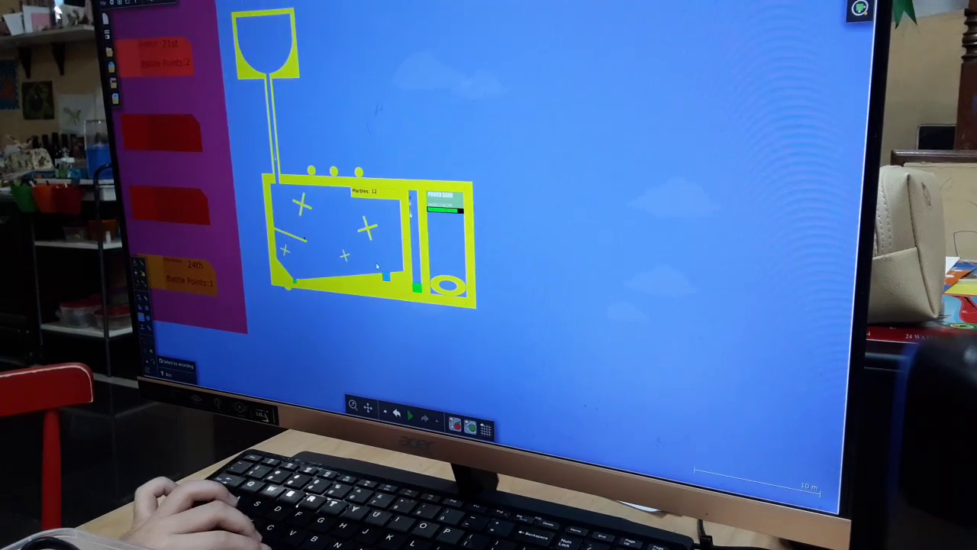
{"action": "scroll", "coordinate": [405, 263], "scroll_direction": "up", "scroll_amount": 2}
{"action": "scroll", "coordinate": [441, 260], "scroll_direction": "up", "scroll_amount": 1}
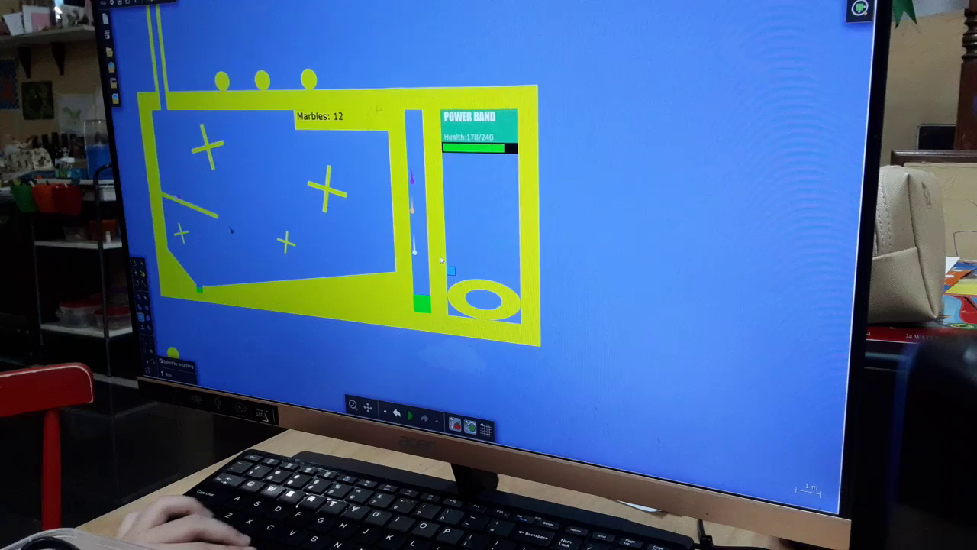
{"action": "scroll", "coordinate": [442, 260], "scroll_direction": "down", "scroll_amount": 4}
{"action": "scroll", "coordinate": [442, 259], "scroll_direction": "up", "scroll_amount": 2}
{"action": "scroll", "coordinate": [443, 264], "scroll_direction": "down", "scroll_amount": 1}
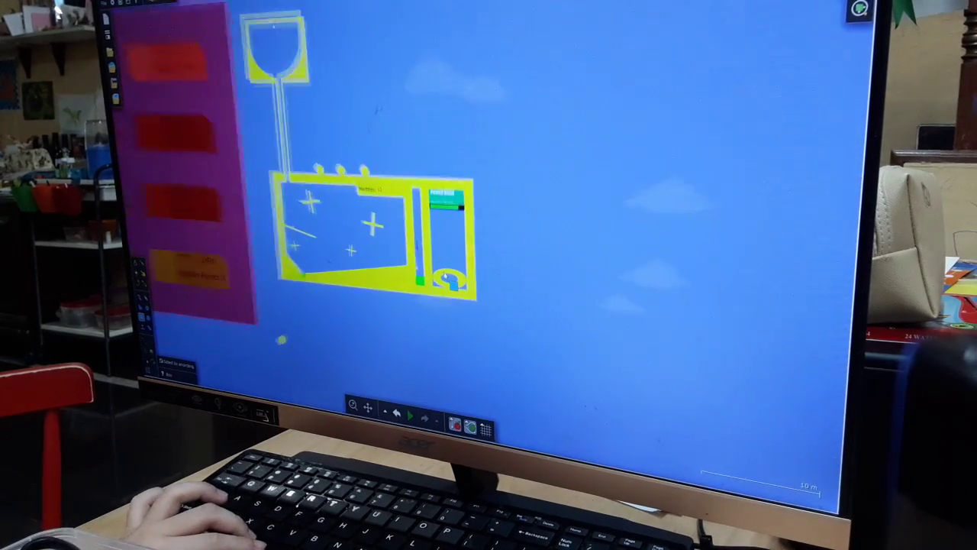
{"action": "scroll", "coordinate": [449, 279], "scroll_direction": "down", "scroll_amount": 1}
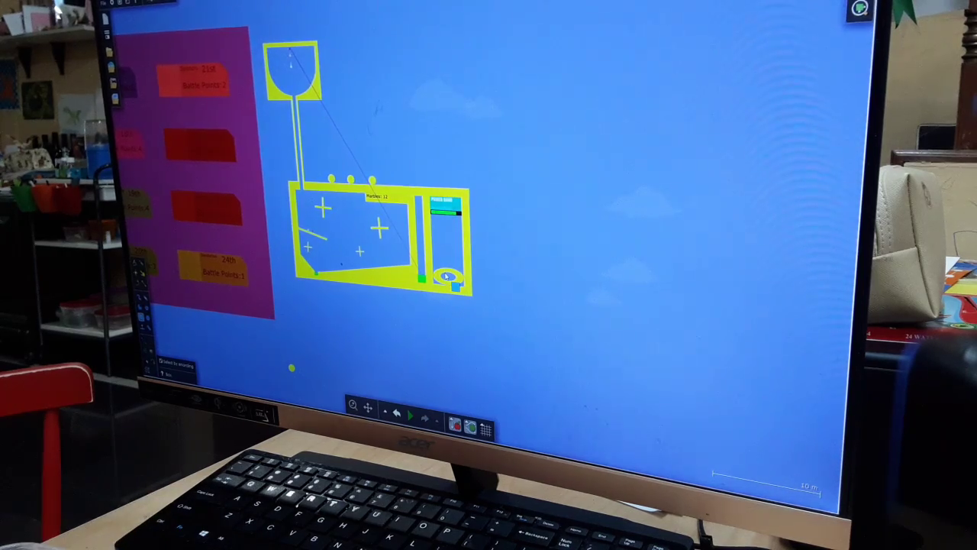
{"action": "scroll", "coordinate": [447, 276], "scroll_direction": "up", "scroll_amount": 2}
{"action": "scroll", "coordinate": [447, 276], "scroll_direction": "up", "scroll_amount": 3}
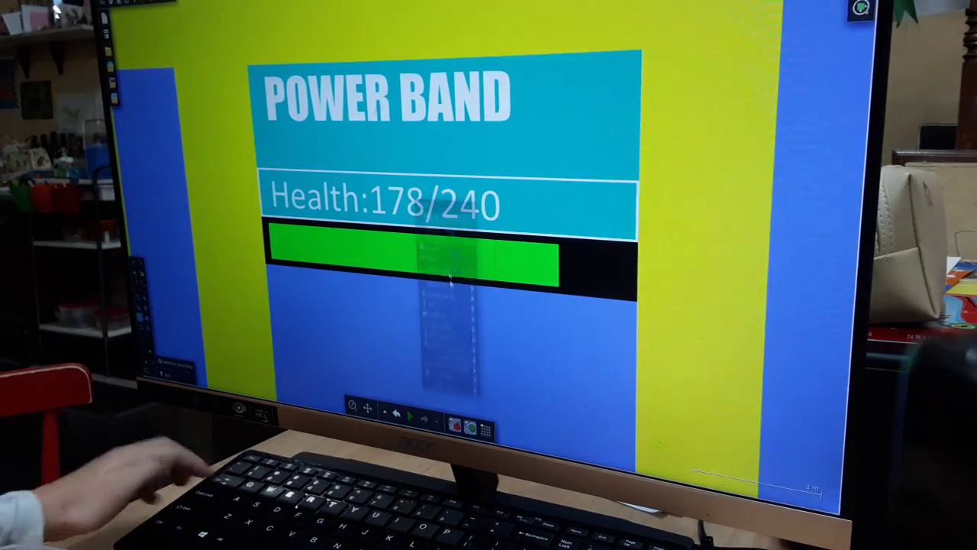
Change the health text from 178 to 169/240, then run and pause a round
{"action": "right_click", "coordinate": [421, 205]}
{"action": "left_click", "coordinate": [454, 312]}
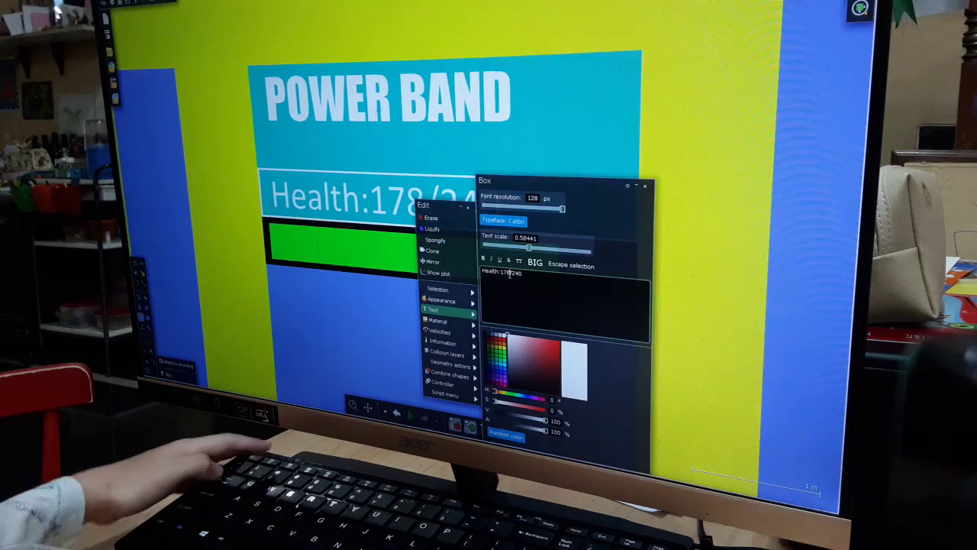
{"action": "key", "text": "BackSpace"}
{"action": "key", "text": "BackSpace"}
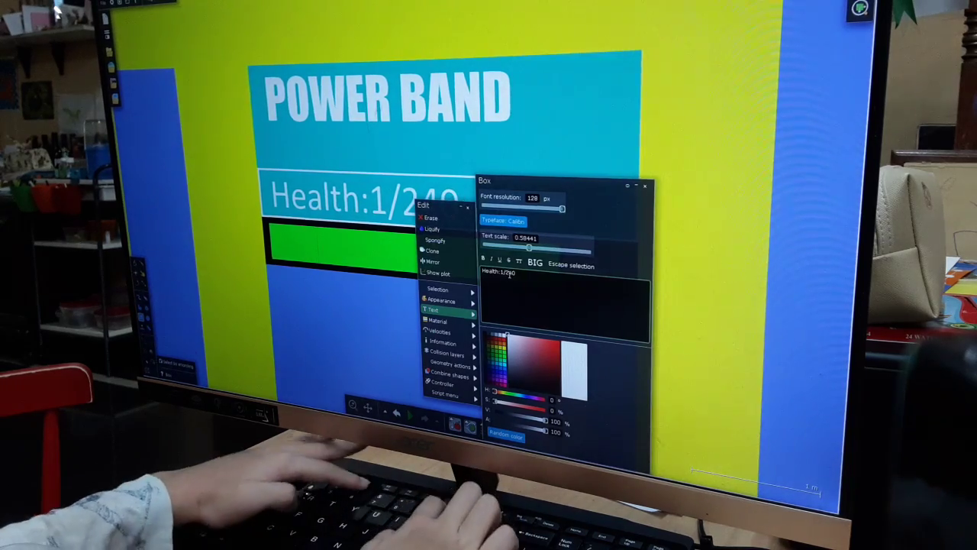
{"action": "type", "text": "69"}
{"action": "scroll", "coordinate": [343, 321], "scroll_direction": "down", "scroll_amount": 3}
{"action": "scroll", "coordinate": [344, 321], "scroll_direction": "down", "scroll_amount": 3}
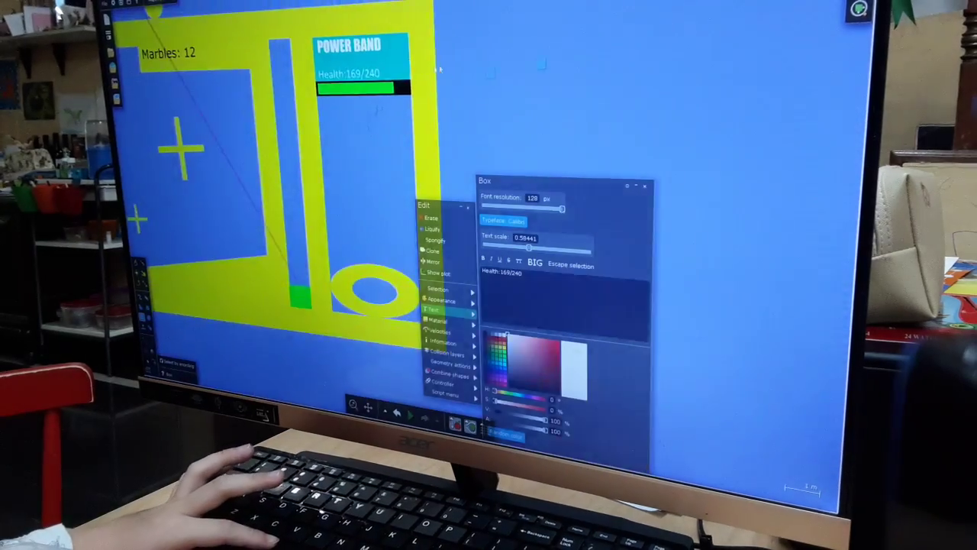
{"action": "left_click", "coordinate": [223, 104]}
{"action": "scroll", "coordinate": [223, 104], "scroll_direction": "up", "scroll_amount": 5}
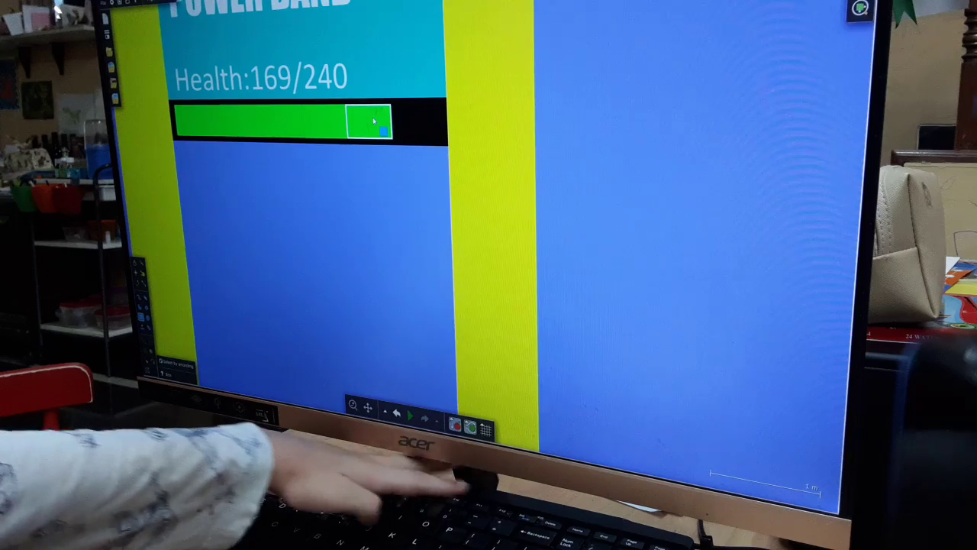
{"action": "scroll", "coordinate": [374, 123], "scroll_direction": "down", "scroll_amount": 5}
{"action": "key", "text": "space"}
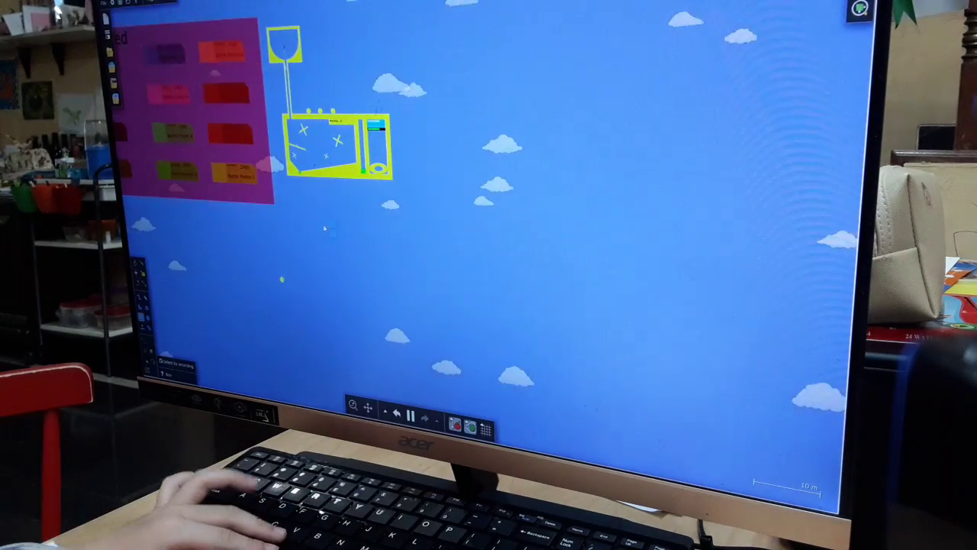
{"action": "scroll", "coordinate": [316, 130], "scroll_direction": "up", "scroll_amount": 5}
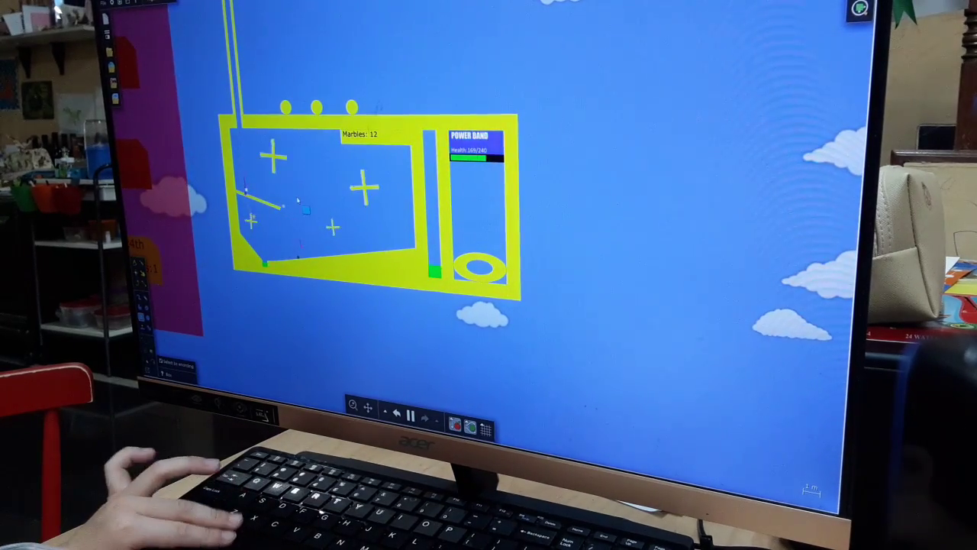
{"action": "scroll", "coordinate": [362, 233], "scroll_direction": "down", "scroll_amount": 5}
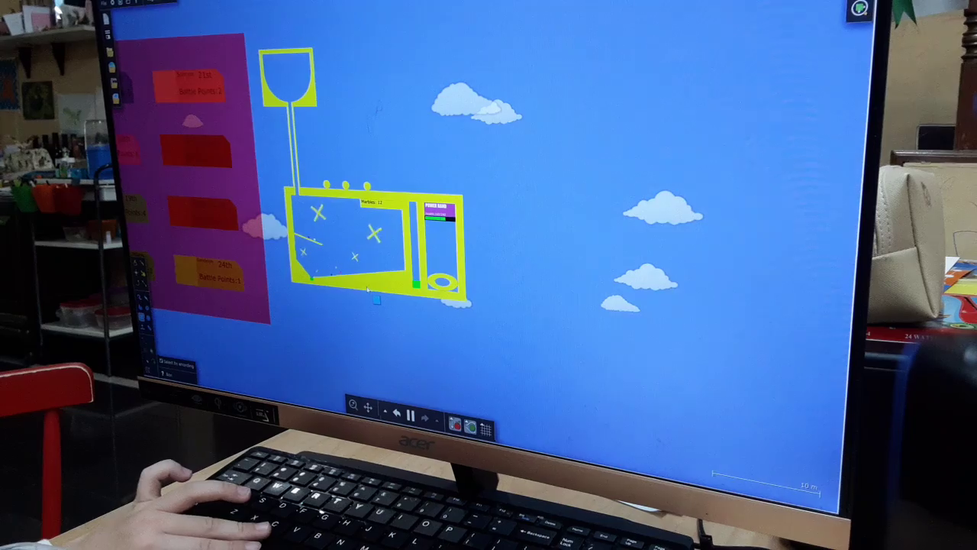
{"action": "scroll", "coordinate": [368, 289], "scroll_direction": "up", "scroll_amount": 1}
{"action": "scroll", "coordinate": [369, 288], "scroll_direction": "up", "scroll_amount": 1}
{"action": "scroll", "coordinate": [369, 288], "scroll_direction": "up", "scroll_amount": 2}
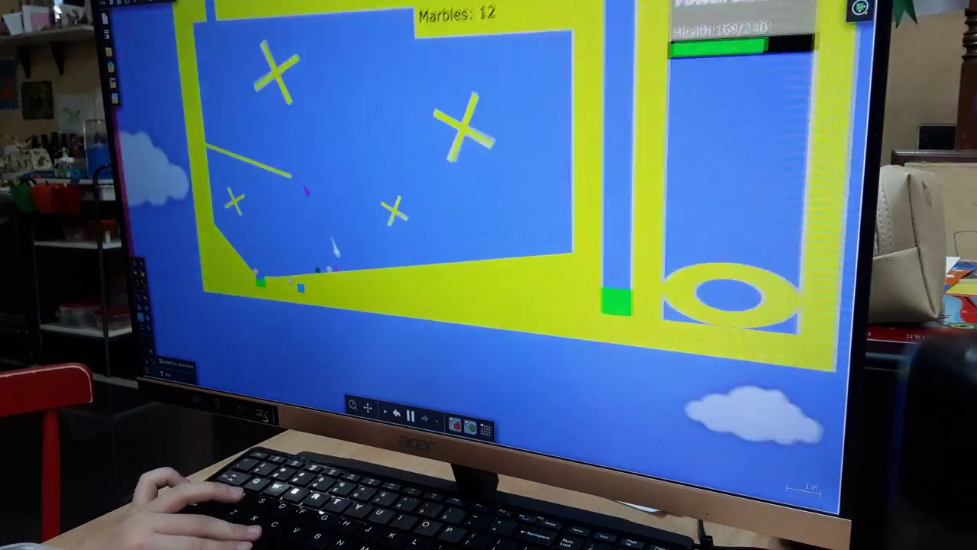
{"action": "scroll", "coordinate": [369, 288], "scroll_direction": "up", "scroll_amount": 2}
{"action": "scroll", "coordinate": [345, 337], "scroll_direction": "down", "scroll_amount": 2}
{"action": "scroll", "coordinate": [346, 337], "scroll_direction": "down", "scroll_amount": 3}
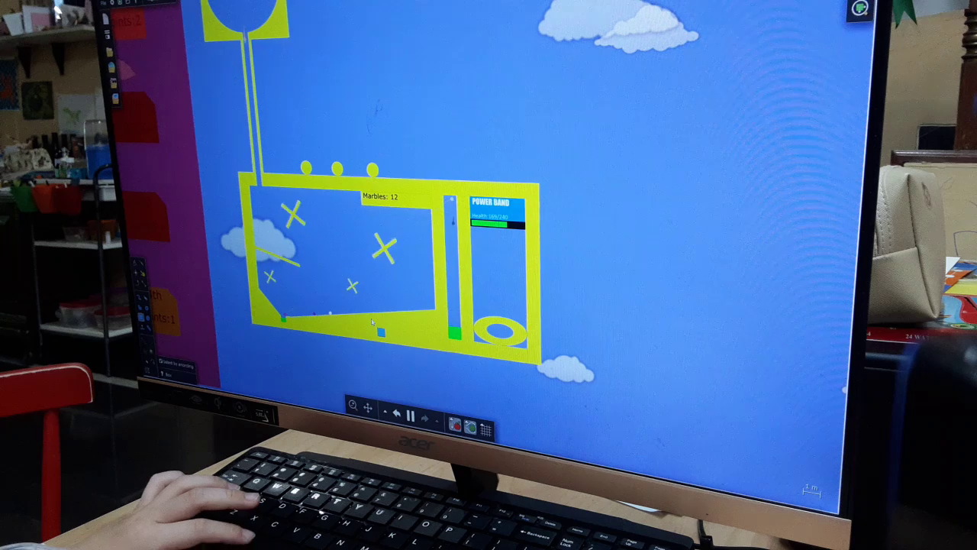
{"action": "key", "text": "space"}
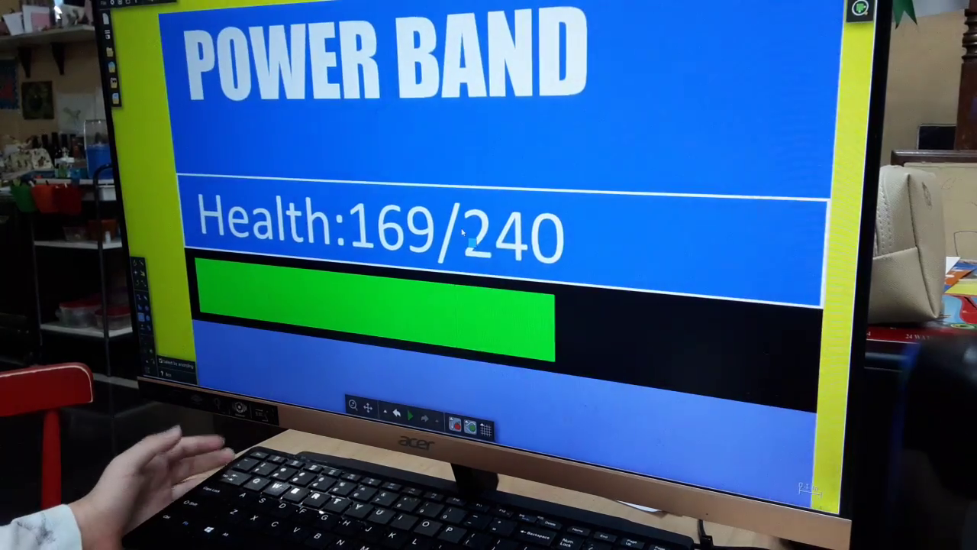
Replace 169 with 157 in the health label's Box text and resume the battle
{"action": "right_click", "coordinate": [466, 234]}
{"action": "left_click", "coordinate": [481, 341]}
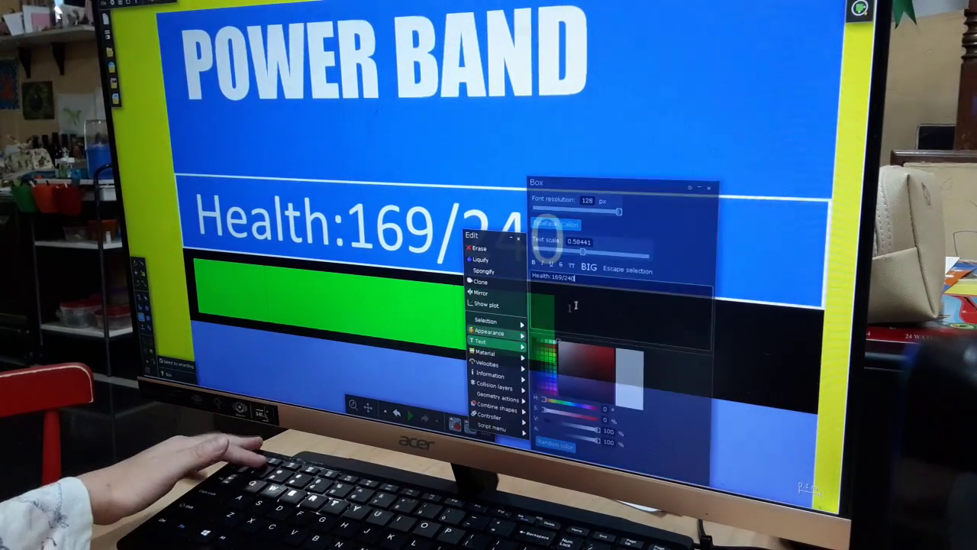
{"action": "left_click", "coordinate": [563, 278]}
{"action": "key", "text": "BackSpace"}
{"action": "key", "text": "BackSpace"}
{"action": "type", "text": "5"}
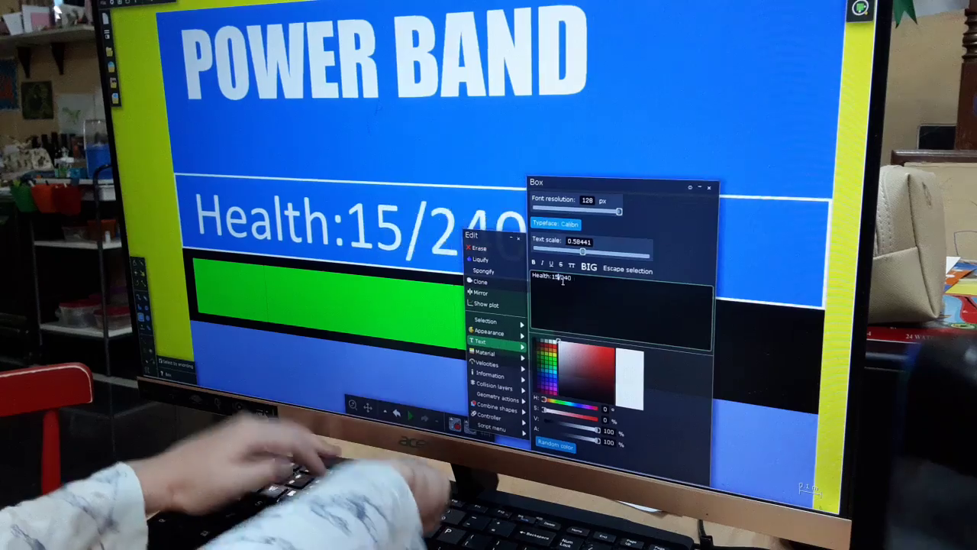
{"action": "type", "text": "7"}
{"action": "scroll", "coordinate": [563, 278], "scroll_direction": "down", "scroll_amount": 5}
{"action": "key", "text": "space"}
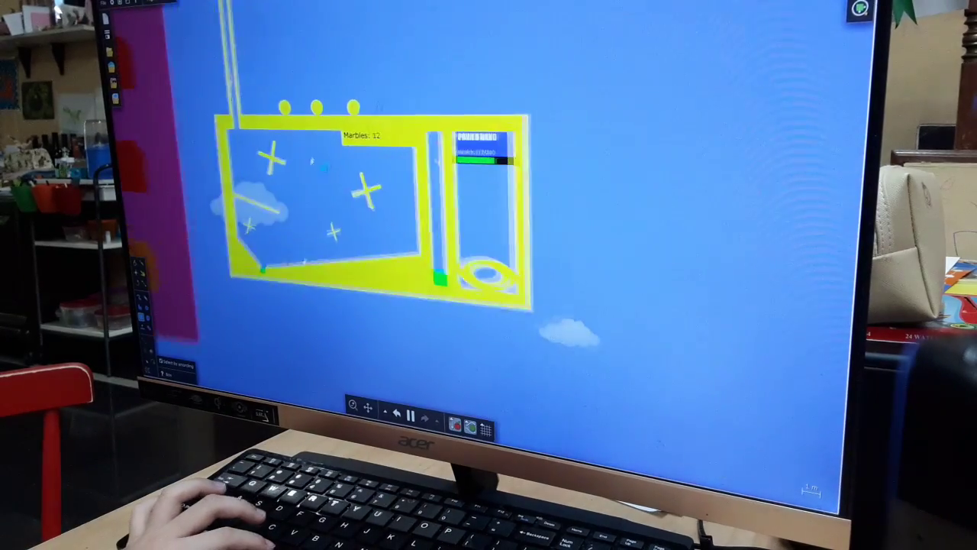
{"action": "scroll", "coordinate": [312, 162], "scroll_direction": "up", "scroll_amount": 3}
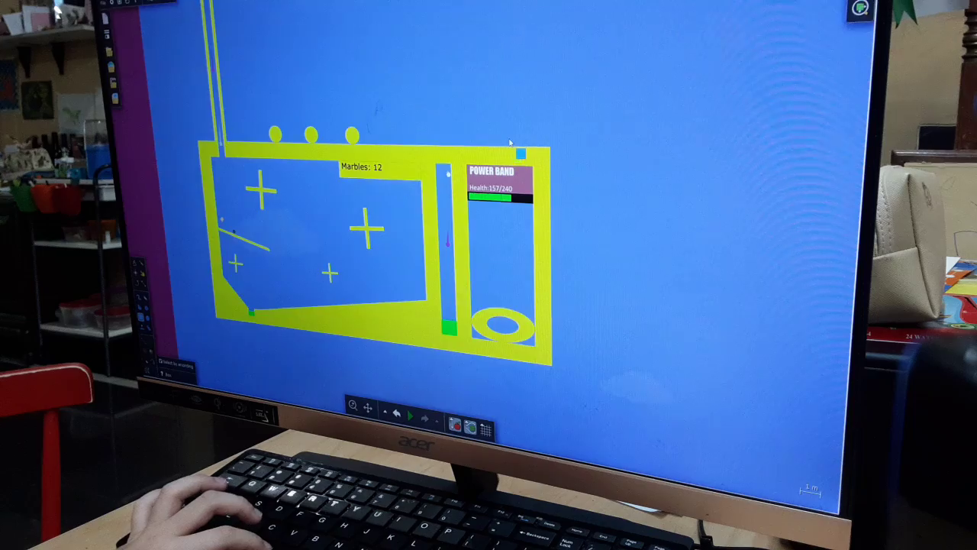
{"action": "scroll", "coordinate": [510, 142], "scroll_direction": "up", "scroll_amount": 2}
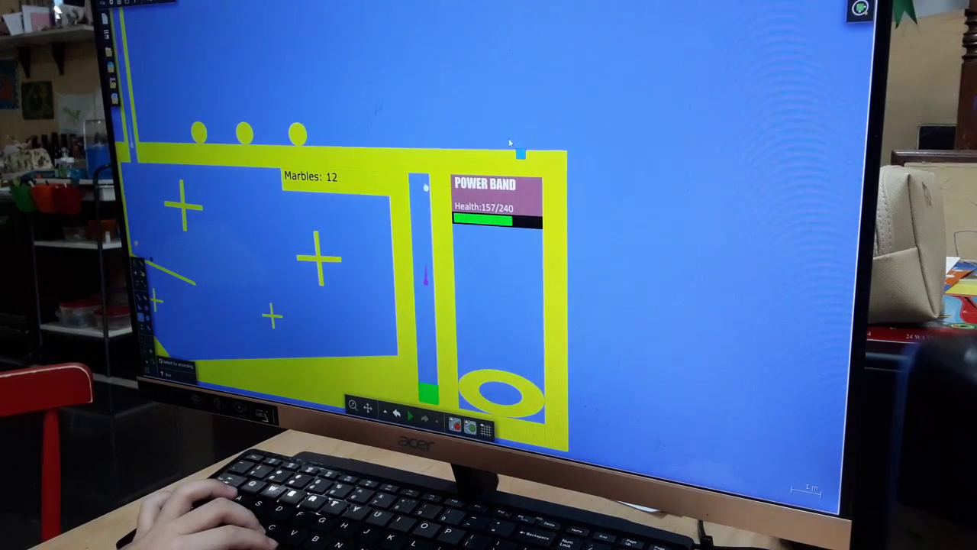
{"action": "scroll", "coordinate": [521, 158], "scroll_direction": "up", "scroll_amount": 2}
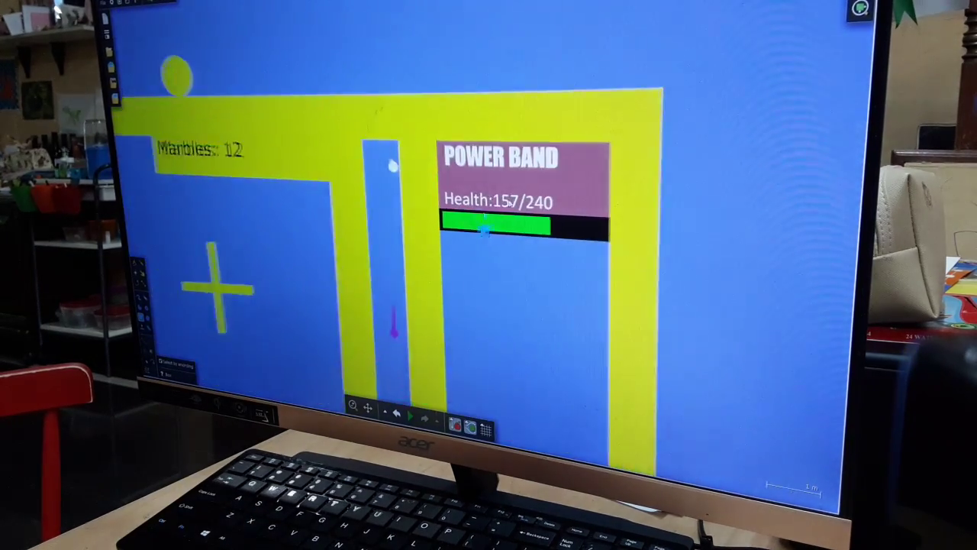
{"action": "scroll", "coordinate": [522, 158], "scroll_direction": "up", "scroll_amount": 4}
Change the health label text to Health:151/240 and restart the battle
{"action": "right_click", "coordinate": [516, 205]}
{"action": "mouse_move", "coordinate": [529, 317]}
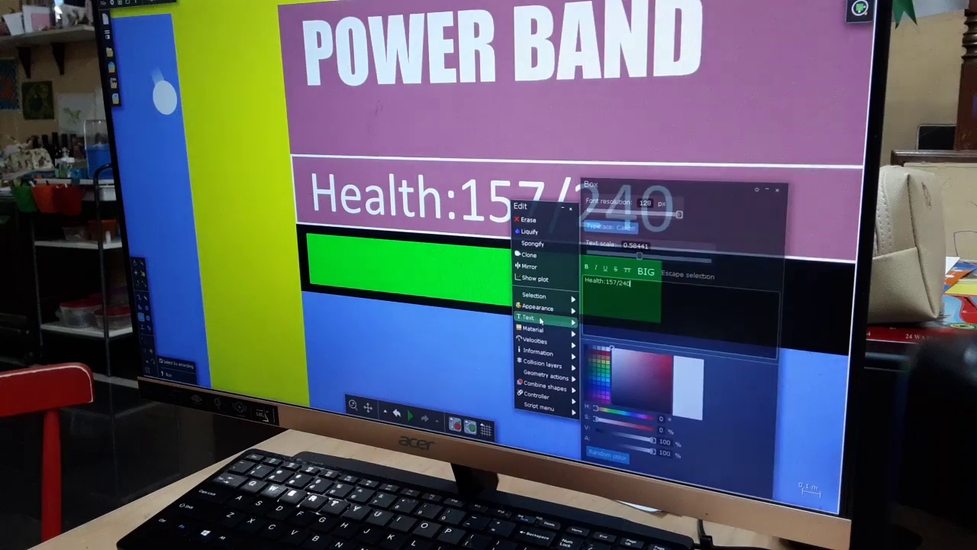
{"action": "key", "text": "BackSpace"}
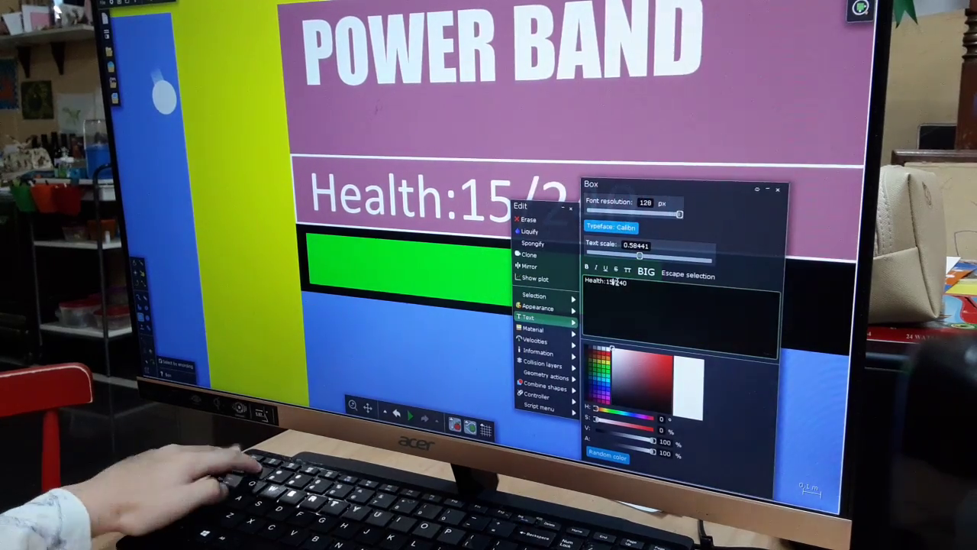
{"action": "type", "text": "1"}
{"action": "scroll", "coordinate": [369, 306], "scroll_direction": "down", "scroll_amount": 5}
{"action": "scroll", "coordinate": [458, 214], "scroll_direction": "up", "scroll_amount": 3}
{"action": "scroll", "coordinate": [460, 214], "scroll_direction": "up", "scroll_amount": 2}
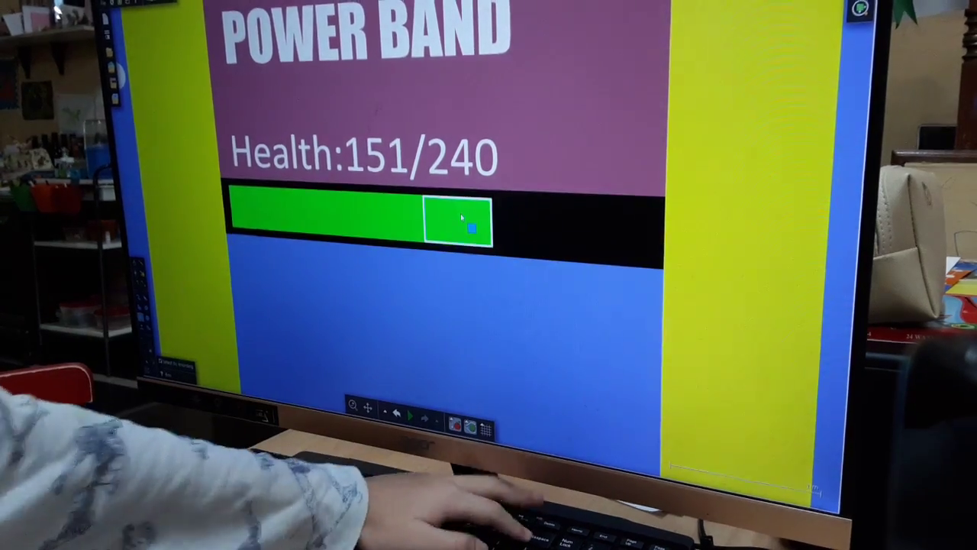
{"action": "scroll", "coordinate": [461, 213], "scroll_direction": "down", "scroll_amount": 5}
{"action": "scroll", "coordinate": [460, 218], "scroll_direction": "down", "scroll_amount": 5}
{"action": "key", "text": "space"}
{"action": "scroll", "coordinate": [292, 202], "scroll_direction": "up", "scroll_amount": 3}
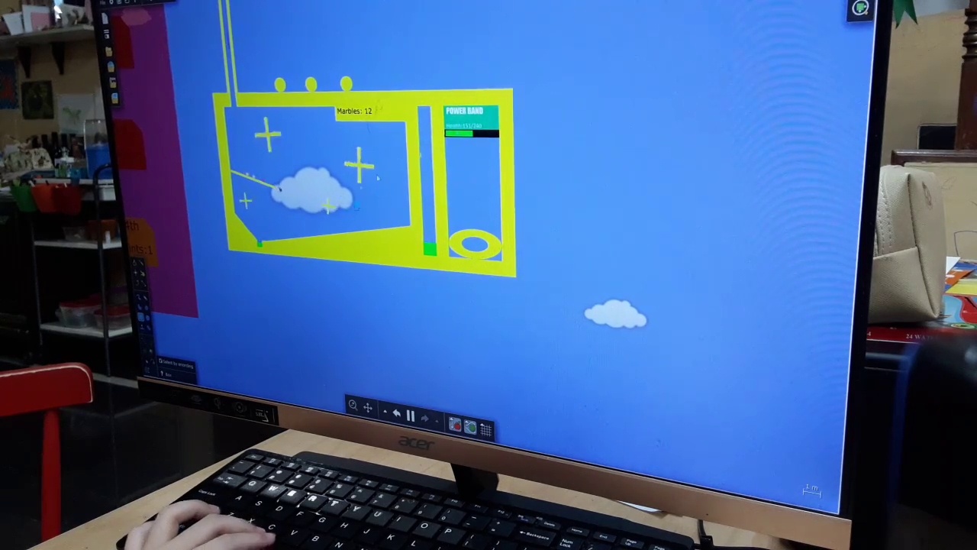
{"action": "scroll", "coordinate": [354, 99], "scroll_direction": "up", "scroll_amount": 3}
{"action": "scroll", "coordinate": [474, 129], "scroll_direction": "up", "scroll_amount": 5}
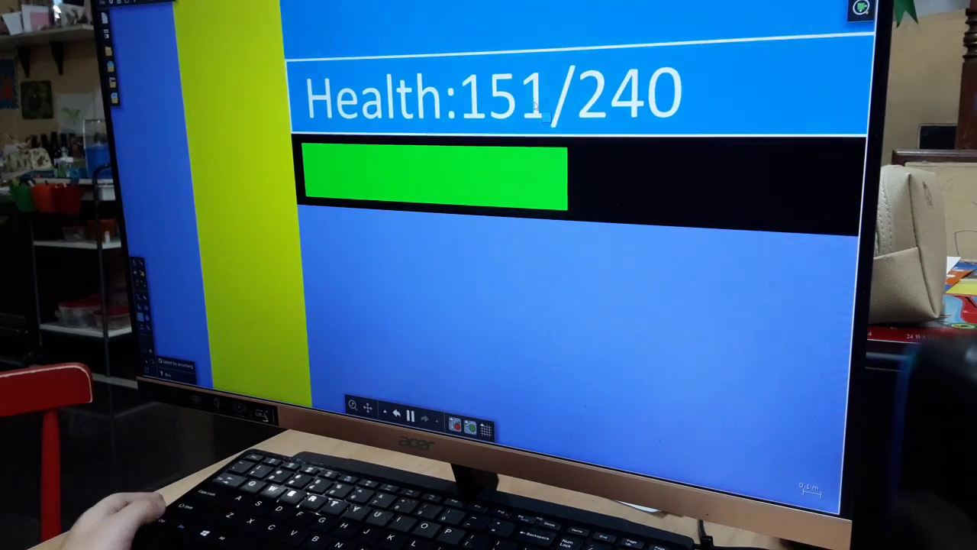
Set the health label to Health:139/240, then pause the battle
{"action": "right_click", "coordinate": [539, 107]}
{"action": "left_click", "coordinate": [565, 228]}
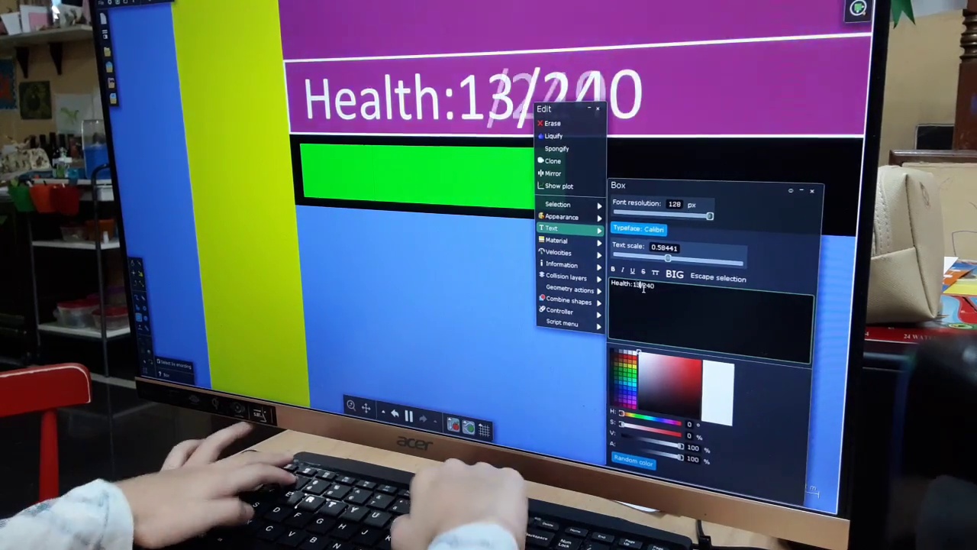
{"action": "scroll", "coordinate": [362, 135], "scroll_direction": "down", "scroll_amount": 6}
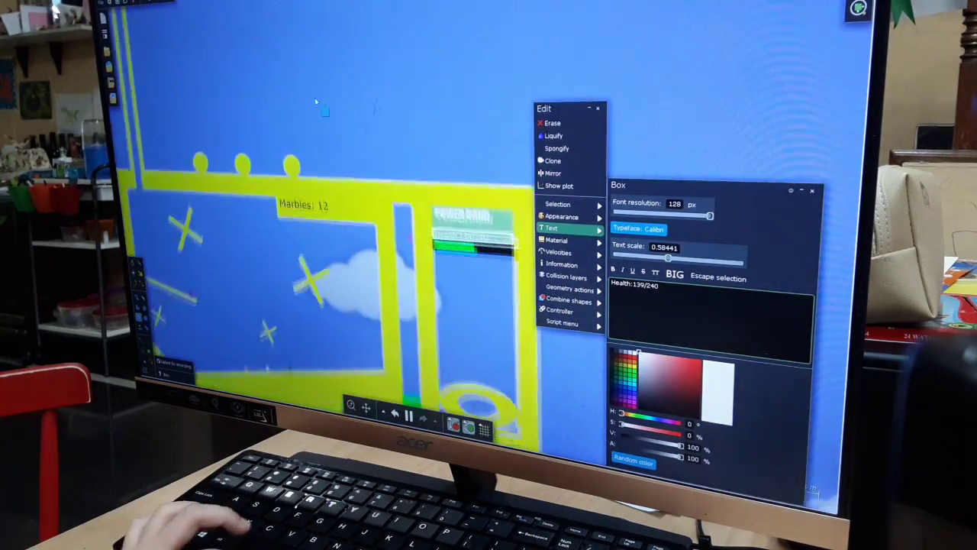
{"action": "left_click", "coordinate": [320, 100]}
{"action": "scroll", "coordinate": [319, 99], "scroll_direction": "down", "scroll_amount": 2}
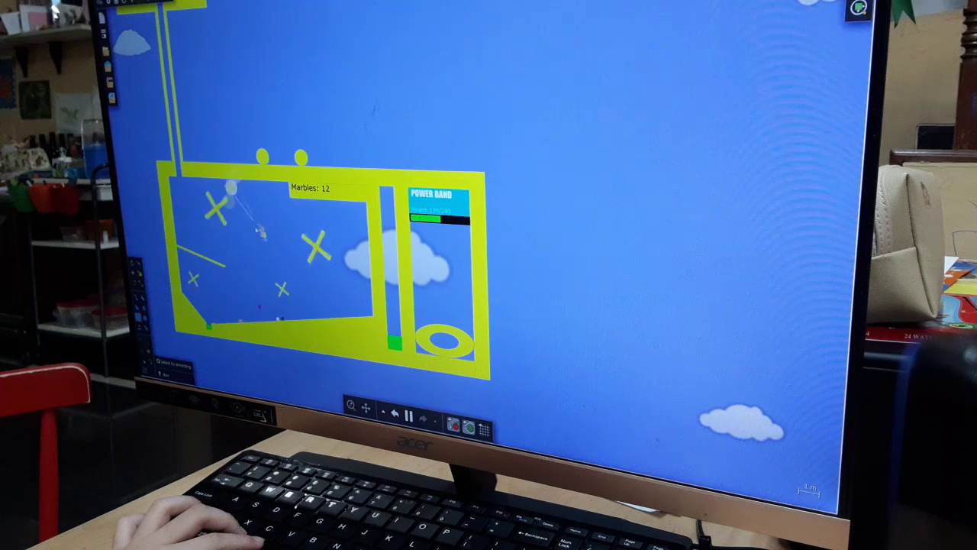
{"action": "scroll", "coordinate": [257, 231], "scroll_direction": "down", "scroll_amount": 3}
{"action": "key", "text": "space"}
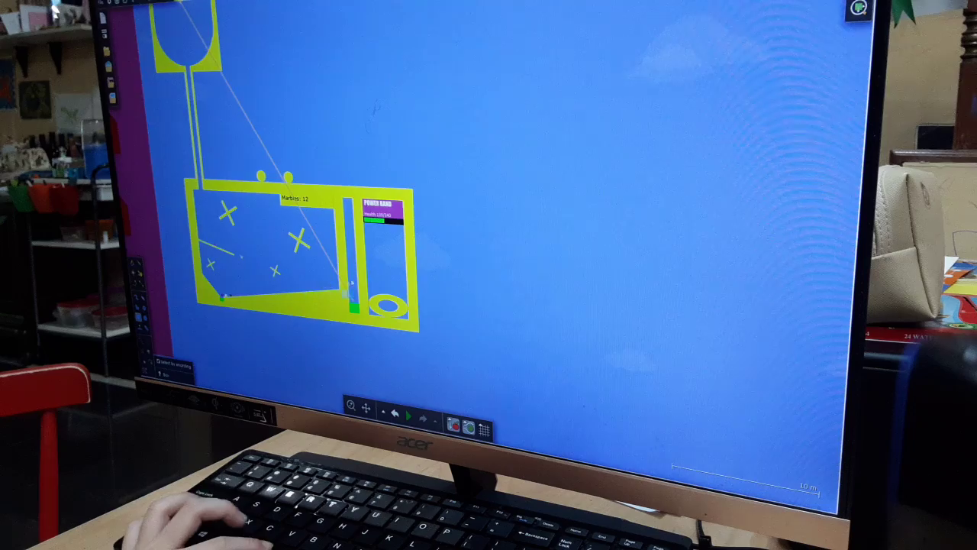
{"action": "scroll", "coordinate": [351, 284], "scroll_direction": "up", "scroll_amount": 2}
{"action": "scroll", "coordinate": [412, 229], "scroll_direction": "up", "scroll_amount": 3}
{"action": "scroll", "coordinate": [409, 196], "scroll_direction": "up", "scroll_amount": 3}
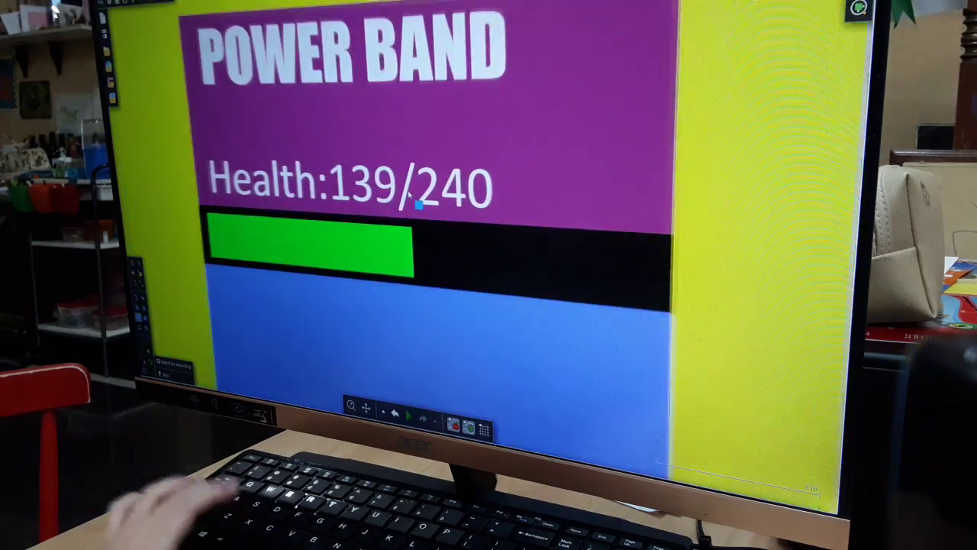
Edit the health label to Health:123/240 and restart the marble battle
{"action": "right_click", "coordinate": [409, 196]}
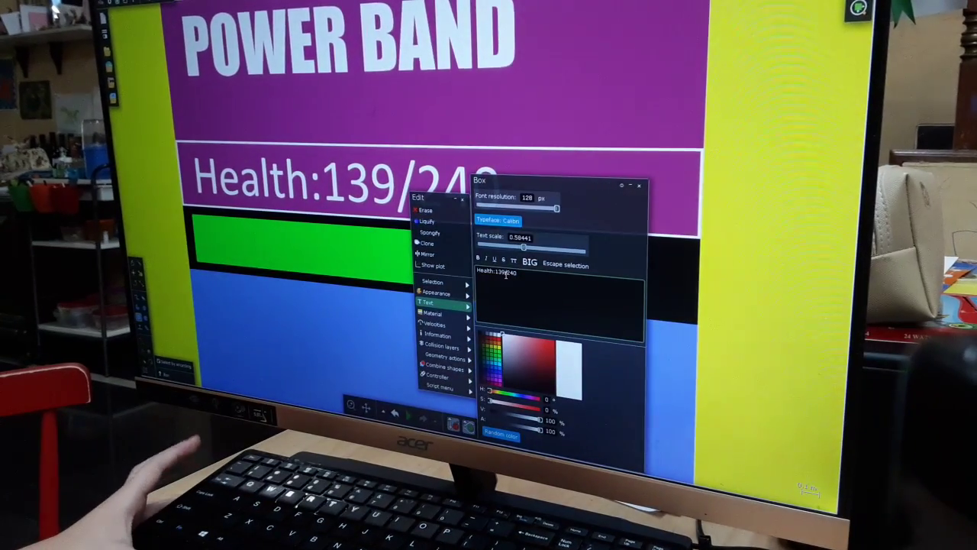
{"action": "key", "text": "BackSpace"}
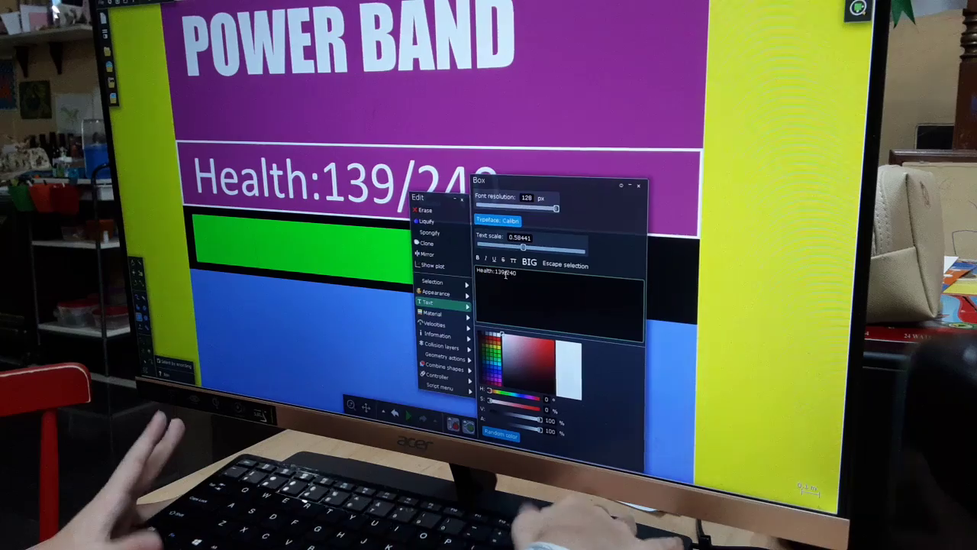
{"action": "type", "text": "23"}
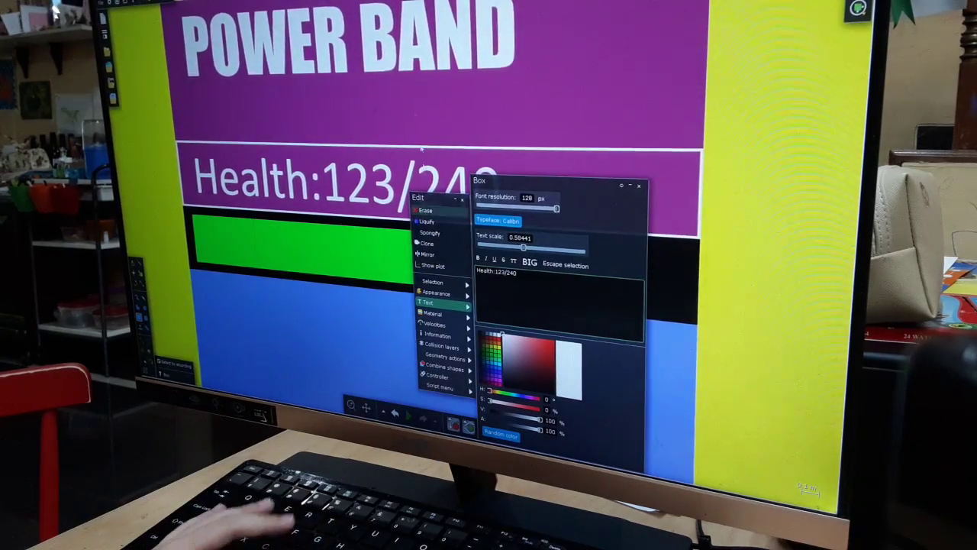
{"action": "scroll", "coordinate": [602, 73], "scroll_direction": "down", "scroll_amount": 3}
{"action": "scroll", "coordinate": [412, 126], "scroll_direction": "up", "scroll_amount": 3}
{"action": "scroll", "coordinate": [413, 126], "scroll_direction": "up", "scroll_amount": 2}
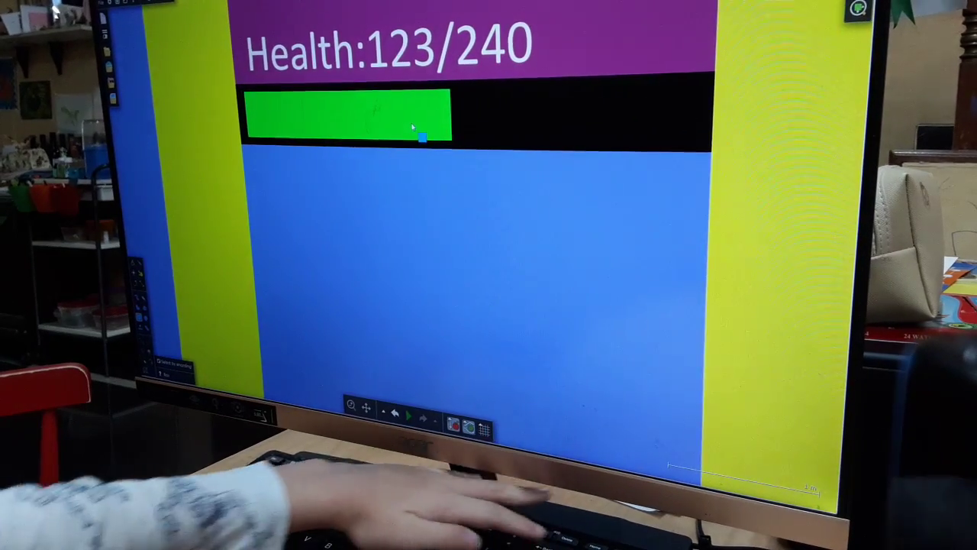
{"action": "scroll", "coordinate": [411, 126], "scroll_direction": "down", "scroll_amount": 5}
{"action": "key", "text": "space"}
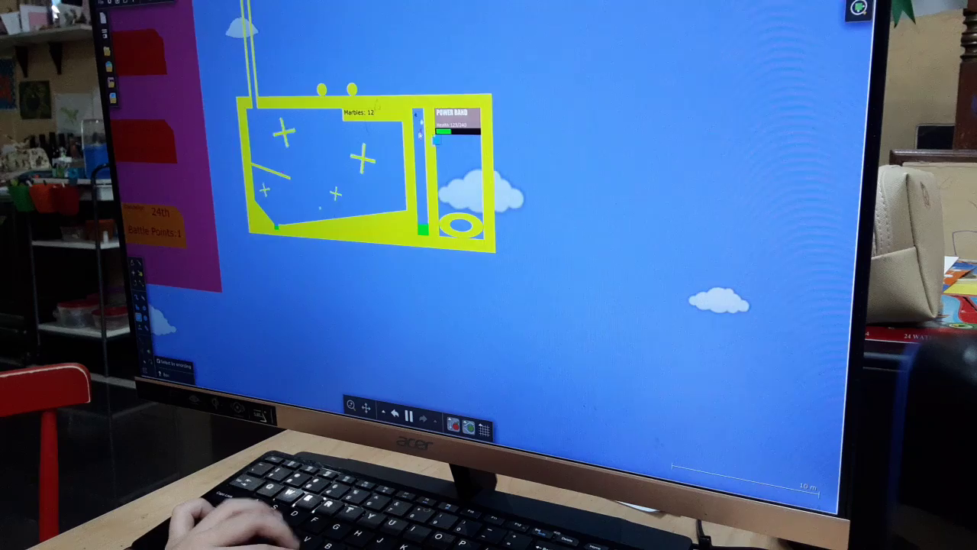
{"action": "scroll", "coordinate": [482, 225], "scroll_direction": "up", "scroll_amount": 2}
{"action": "scroll", "coordinate": [483, 214], "scroll_direction": "down", "scroll_amount": 2}
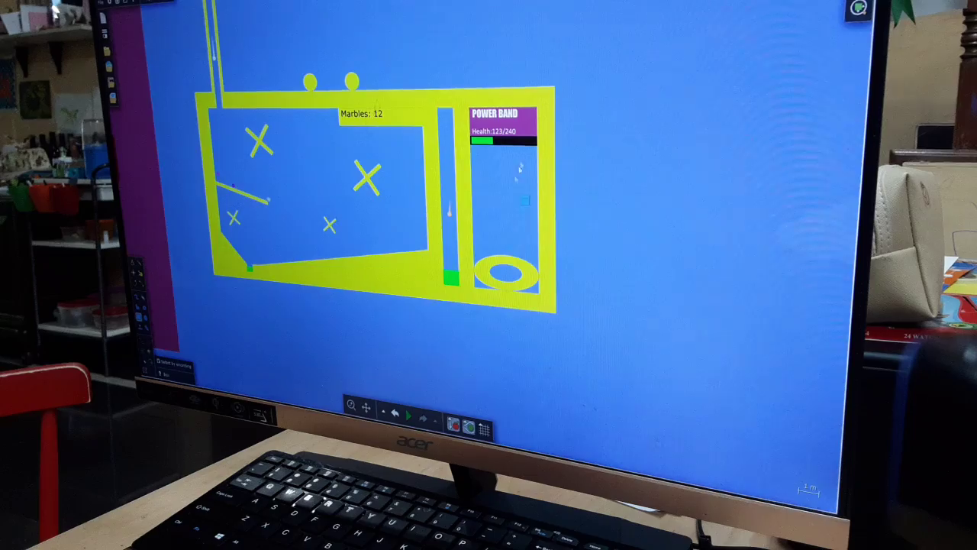
{"action": "scroll", "coordinate": [499, 230], "scroll_direction": "up", "scroll_amount": 5}
{"action": "scroll", "coordinate": [524, 148], "scroll_direction": "up", "scroll_amount": 5}
{"action": "scroll", "coordinate": [465, 135], "scroll_direction": "up", "scroll_amount": 5}
Edit the health label text to 'Health:99/240', close the panel, and resume the battle
{"action": "right_click", "coordinate": [456, 116]}
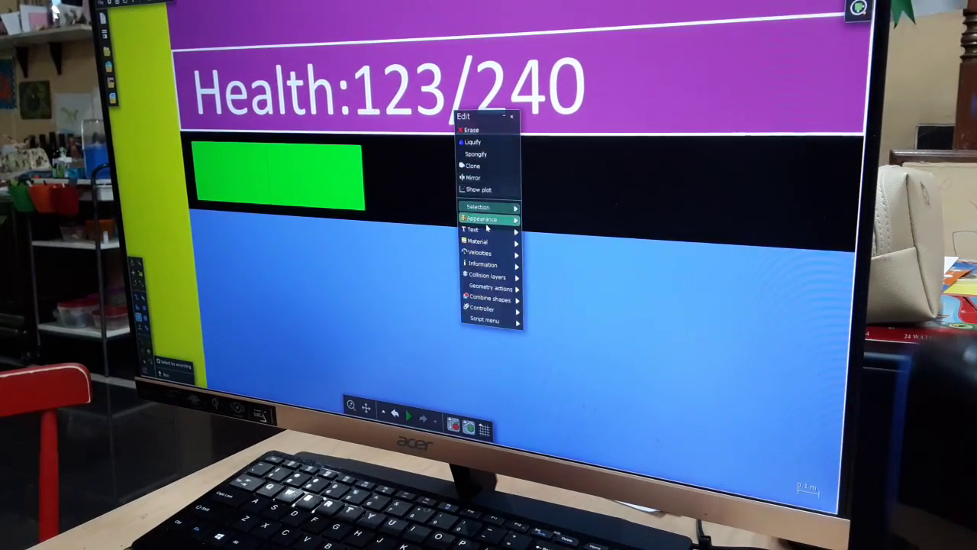
{"action": "left_click", "coordinate": [473, 229]}
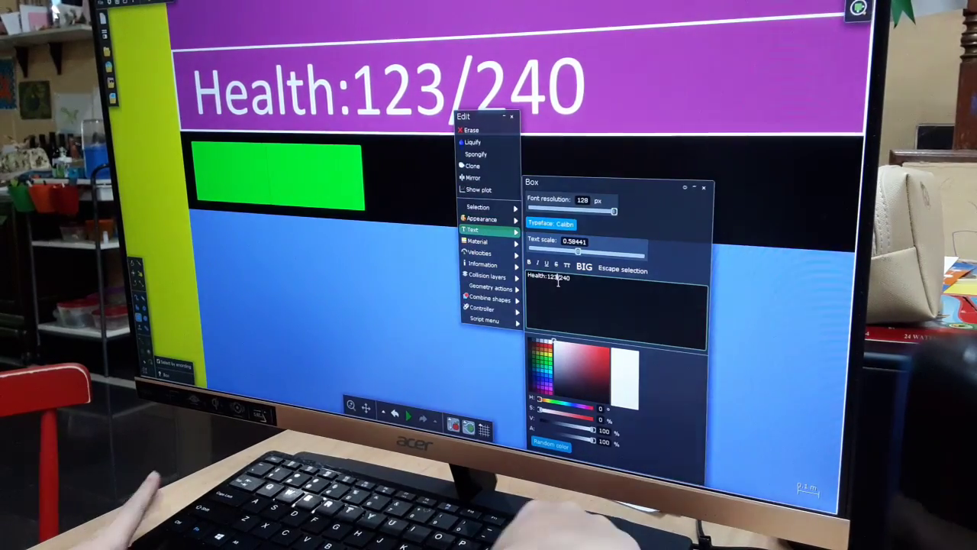
{"action": "key", "text": "BackSpace"}
{"action": "key", "text": "BackSpace"}
{"action": "type", "text": "99"}
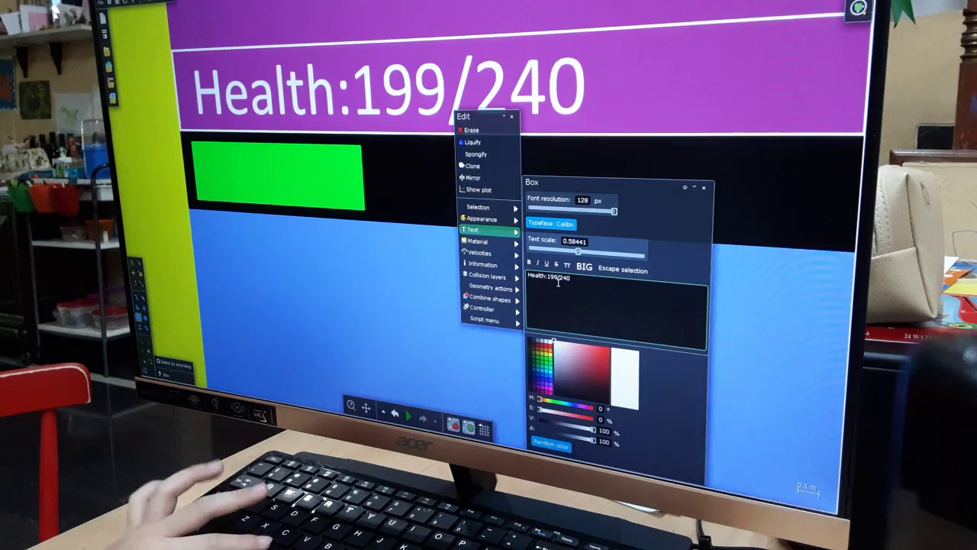
{"action": "key", "text": "BackSpace"}
{"action": "key", "text": "BackSpace"}
{"action": "key", "text": "BackSpace"}
{"action": "type", "text": "99"}
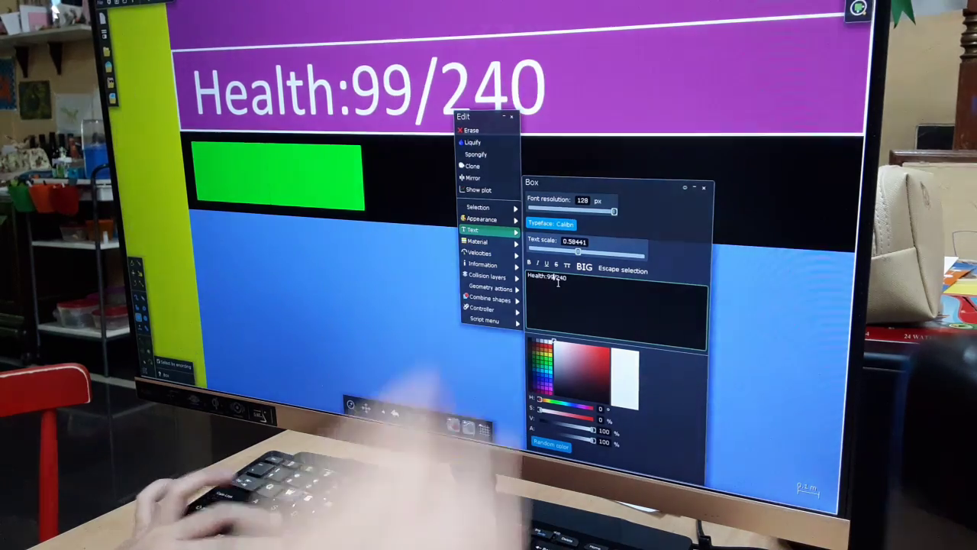
{"action": "key", "text": "Escape"}
{"action": "scroll", "coordinate": [349, 207], "scroll_direction": "down", "scroll_amount": 5}
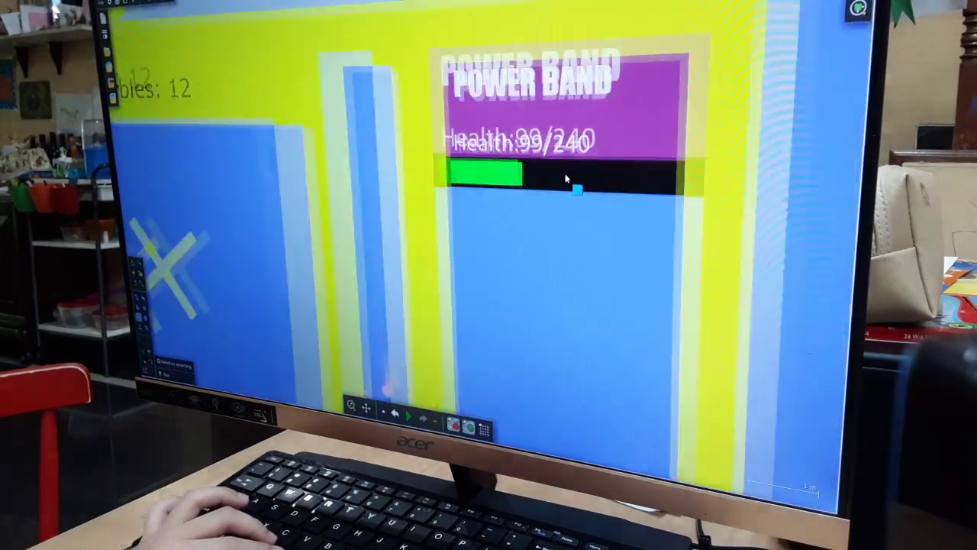
{"action": "key", "text": "space"}
{"action": "scroll", "coordinate": [494, 255], "scroll_direction": "up", "scroll_amount": 2}
{"action": "scroll", "coordinate": [495, 256], "scroll_direction": "up", "scroll_amount": 1}
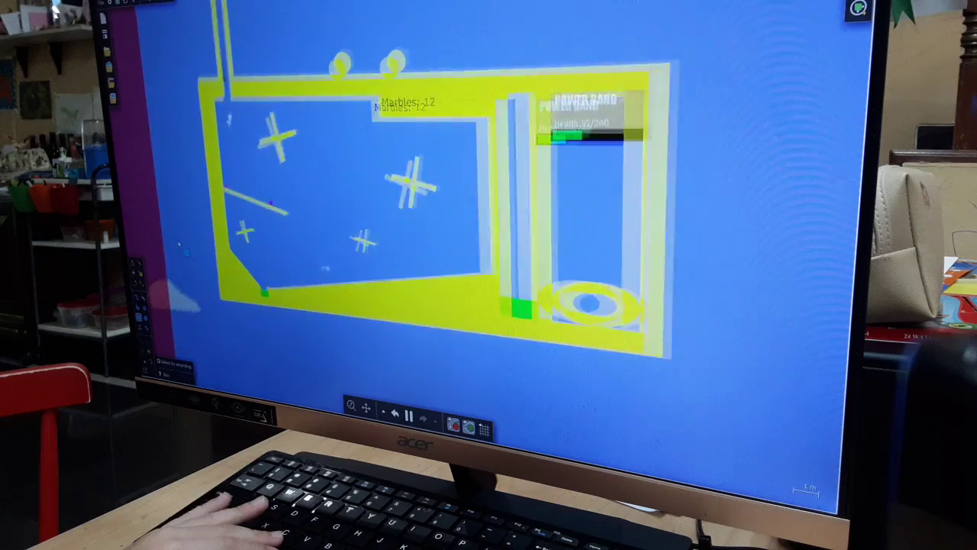
{"action": "scroll", "coordinate": [321, 260], "scroll_direction": "up", "scroll_amount": 1}
{"action": "scroll", "coordinate": [305, 244], "scroll_direction": "up", "scroll_amount": 2}
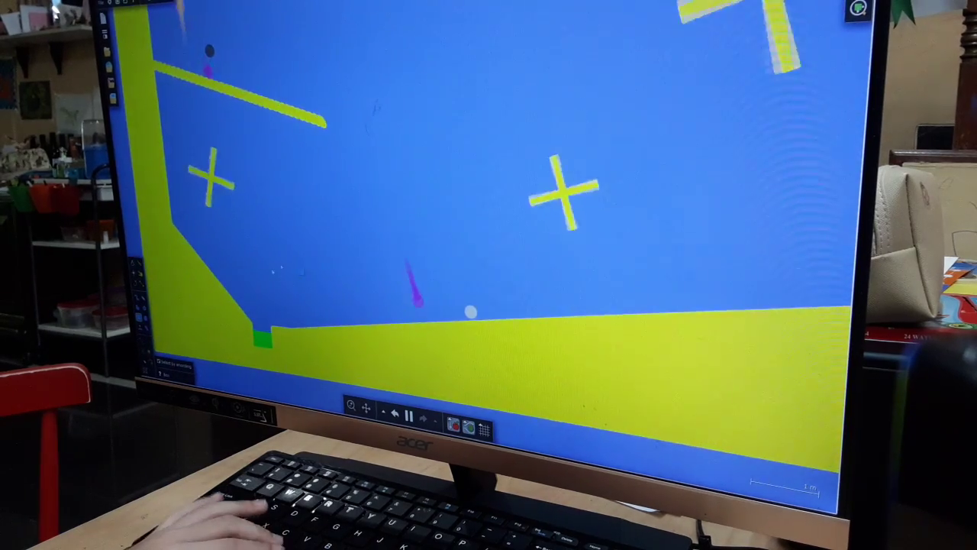
{"action": "scroll", "coordinate": [305, 244], "scroll_direction": "down", "scroll_amount": 3}
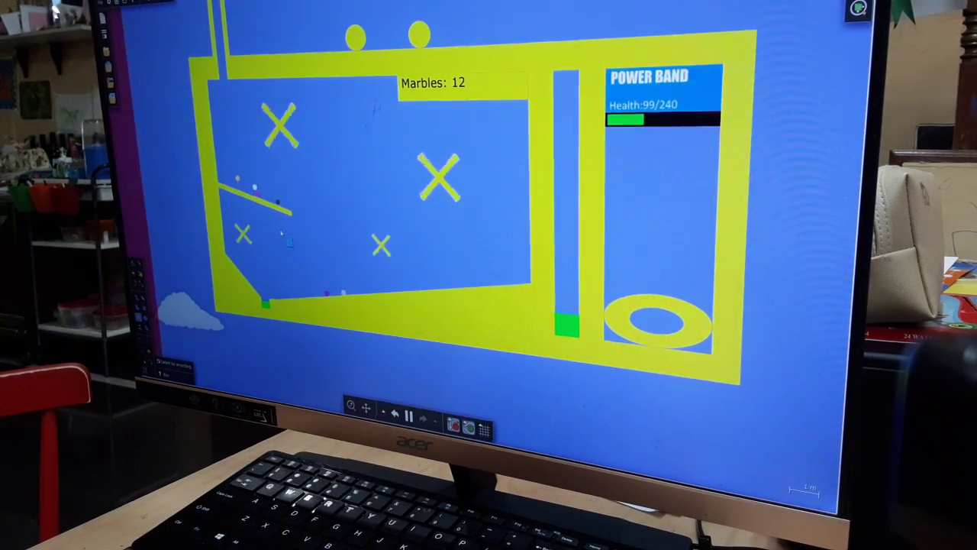
{"action": "scroll", "coordinate": [271, 276], "scroll_direction": "up", "scroll_amount": 2}
{"action": "scroll", "coordinate": [371, 244], "scroll_direction": "down", "scroll_amount": 5}
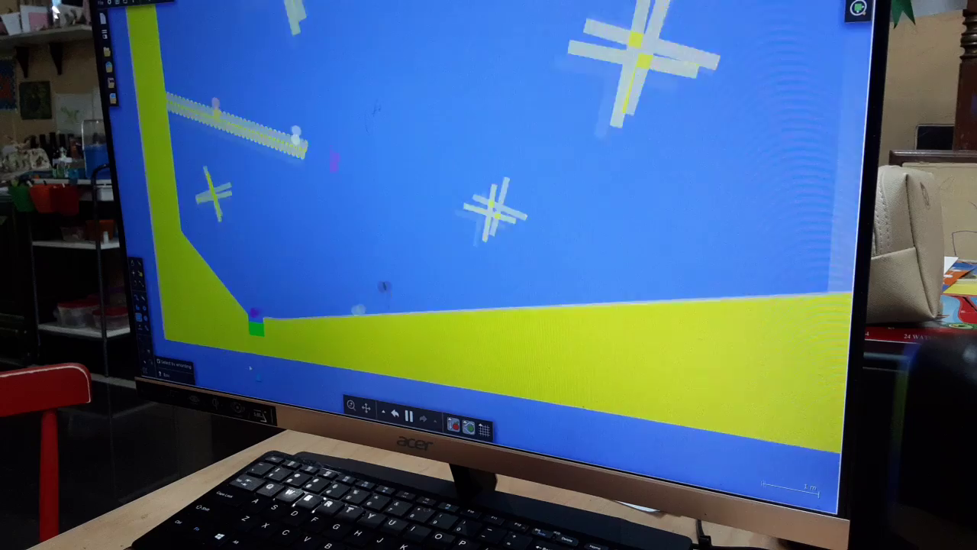
{"action": "scroll", "coordinate": [273, 315], "scroll_direction": "up", "scroll_amount": 1}
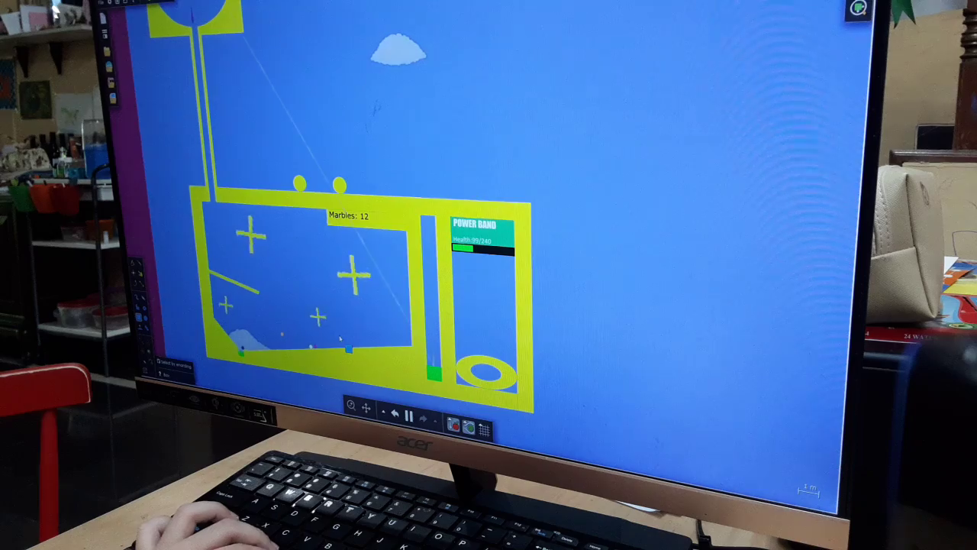
{"action": "scroll", "coordinate": [477, 245], "scroll_direction": "up", "scroll_amount": 5}
{"action": "scroll", "coordinate": [477, 244], "scroll_direction": "up", "scroll_amount": 5}
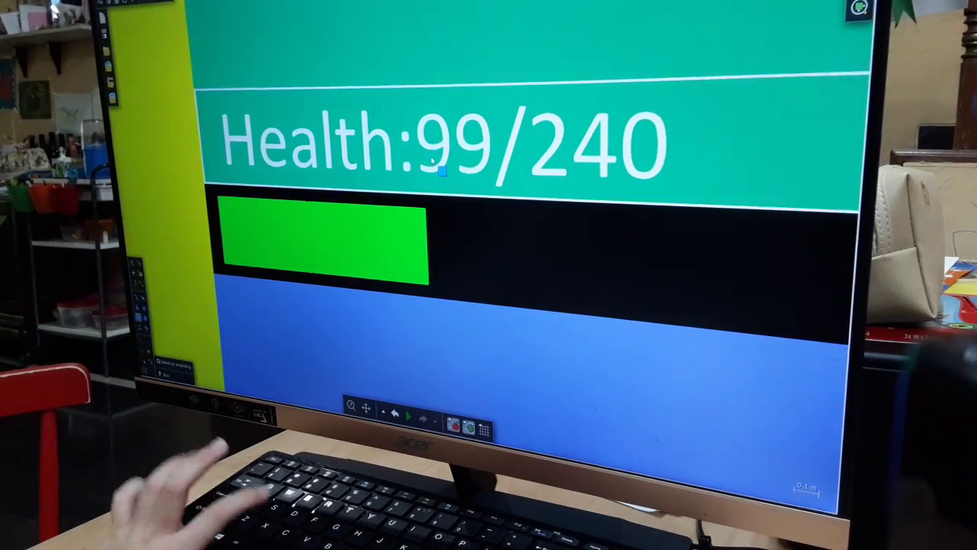
Change the health label from 99 to 75/240, run the battle briefly, then pause
{"action": "right_click", "coordinate": [439, 165]}
{"action": "left_click", "coordinate": [452, 272]}
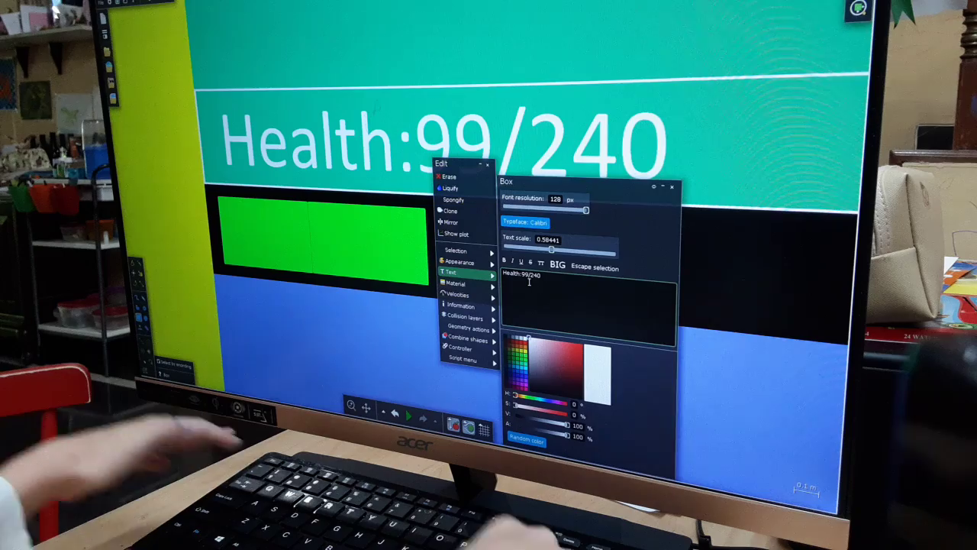
{"action": "key", "text": "BackSpace"}
{"action": "key", "text": "BackSpace"}
{"action": "type", "text": "75"}
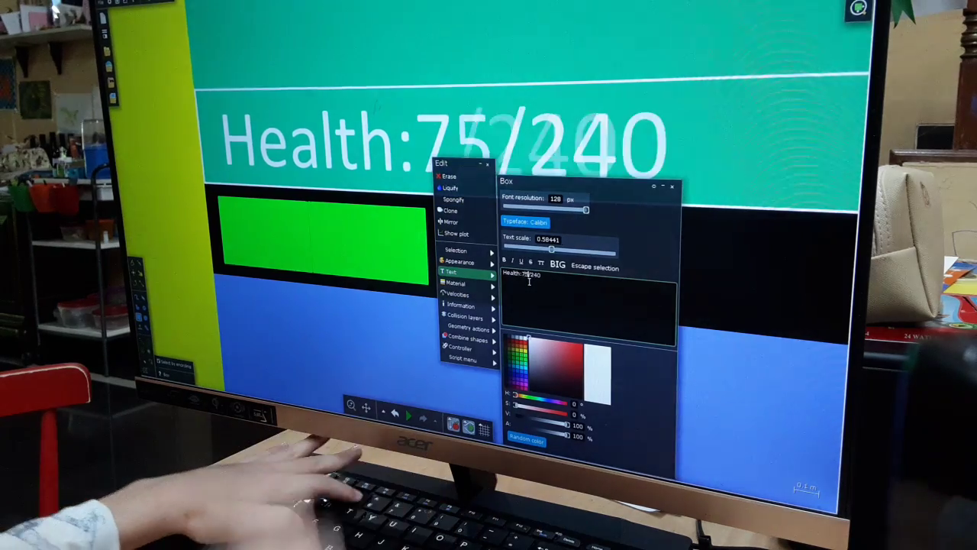
{"action": "scroll", "coordinate": [430, 273], "scroll_direction": "down", "scroll_amount": 5}
{"action": "key", "text": "space"}
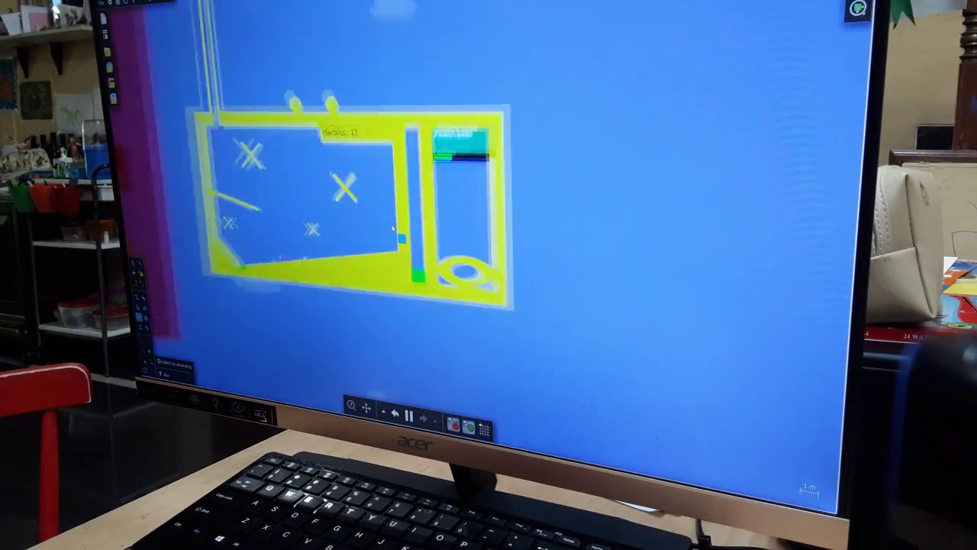
{"action": "scroll", "coordinate": [412, 261], "scroll_direction": "up", "scroll_amount": 2}
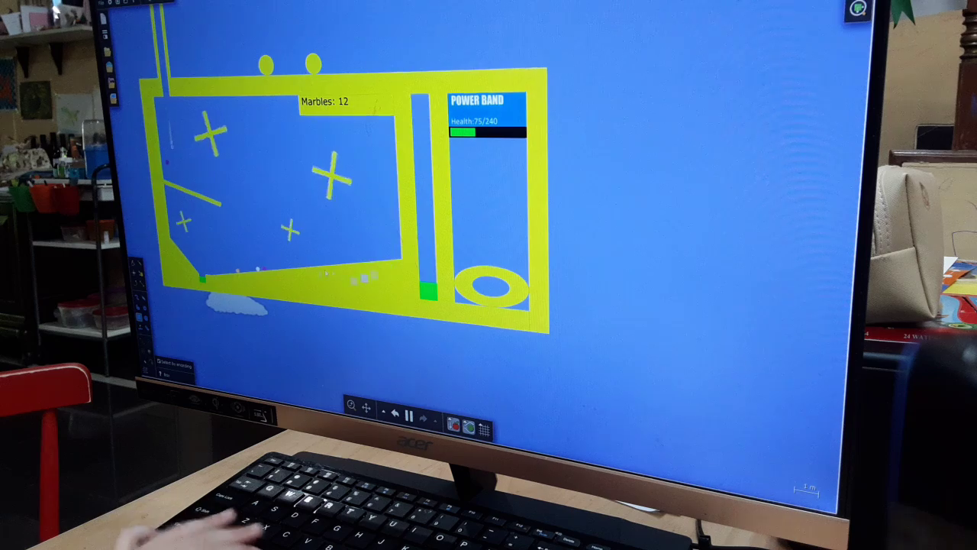
{"action": "scroll", "coordinate": [321, 268], "scroll_direction": "up", "scroll_amount": 2}
{"action": "key", "text": "space"}
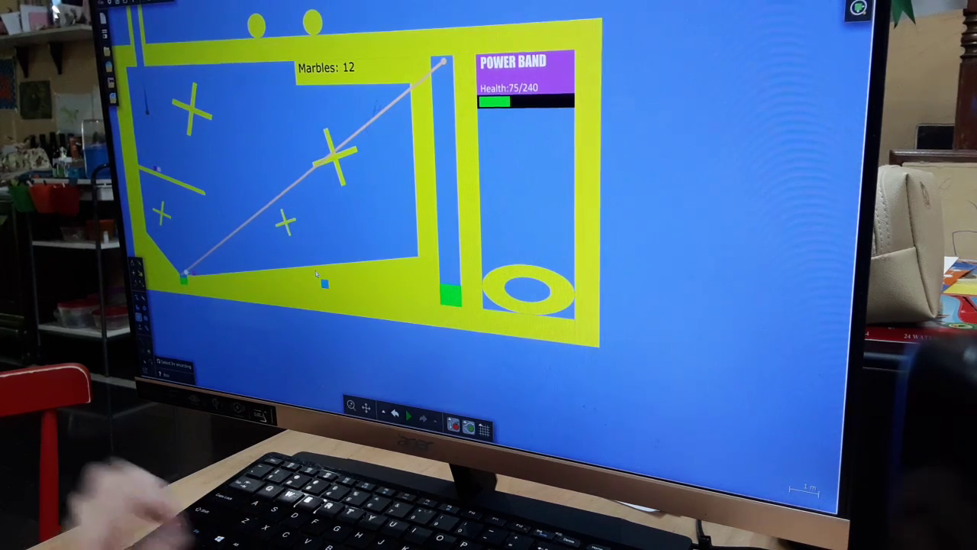
{"action": "scroll", "coordinate": [527, 84], "scroll_direction": "up", "scroll_amount": 8}
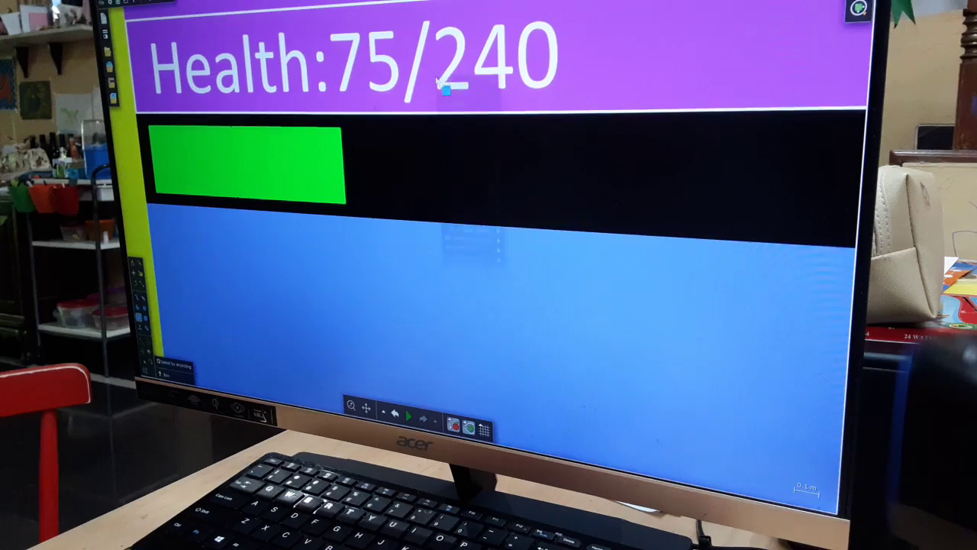
Replace 75 with 67 in the health label text and resume the simulation
{"action": "right_click", "coordinate": [443, 83]}
{"action": "left_click", "coordinate": [458, 196]}
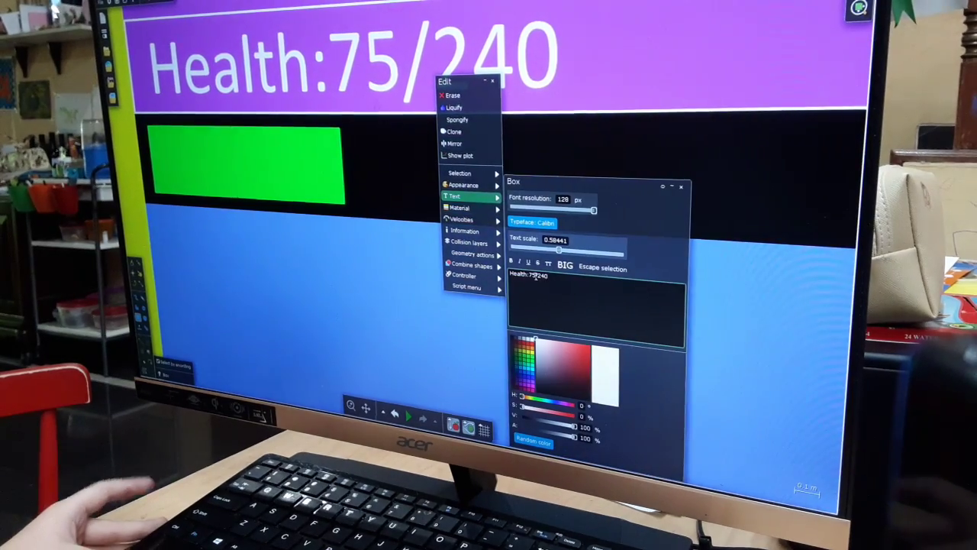
{"action": "key", "text": "BackSpace"}
{"action": "key", "text": "BackSpace"}
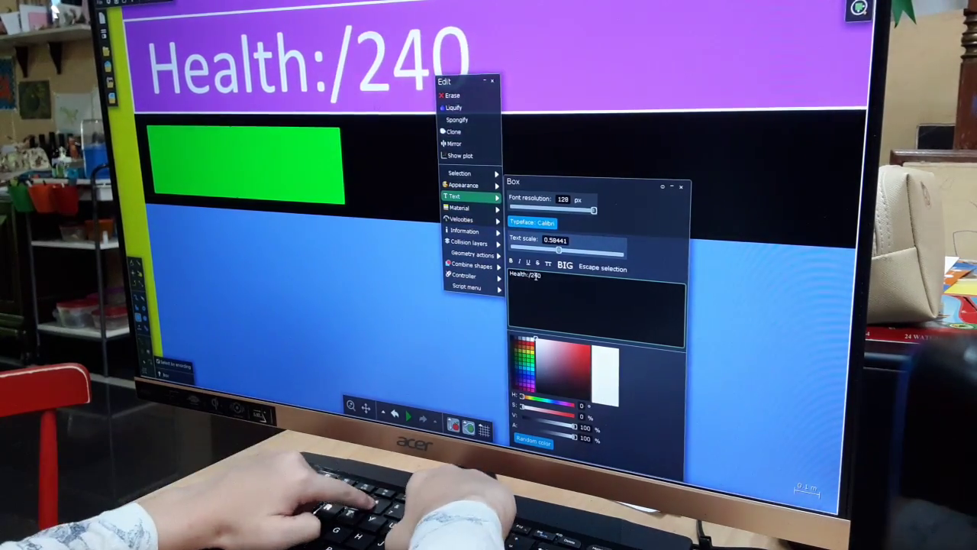
{"action": "type", "text": "67"}
{"action": "scroll", "coordinate": [602, 135], "scroll_direction": "down", "scroll_amount": 8}
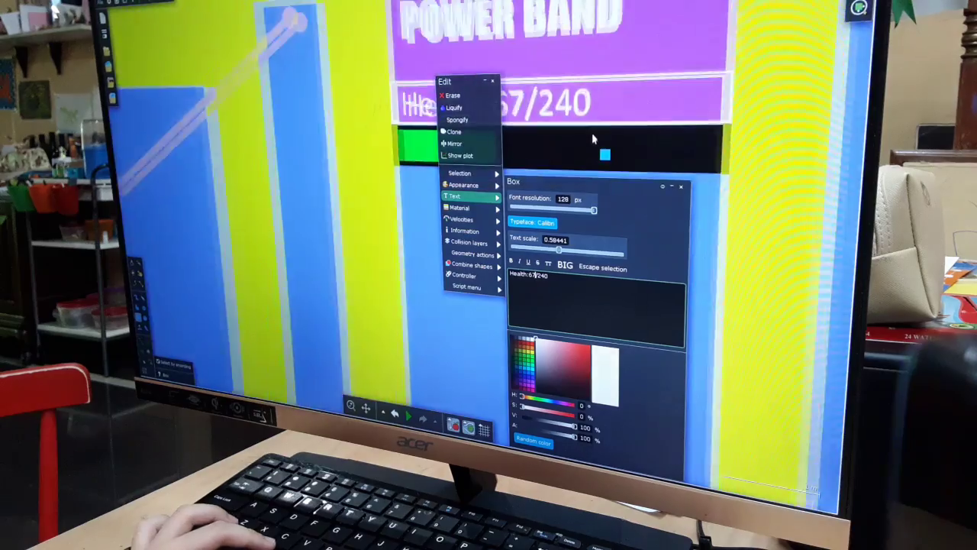
{"action": "left_click", "coordinate": [303, 350]}
{"action": "key", "text": "space"}
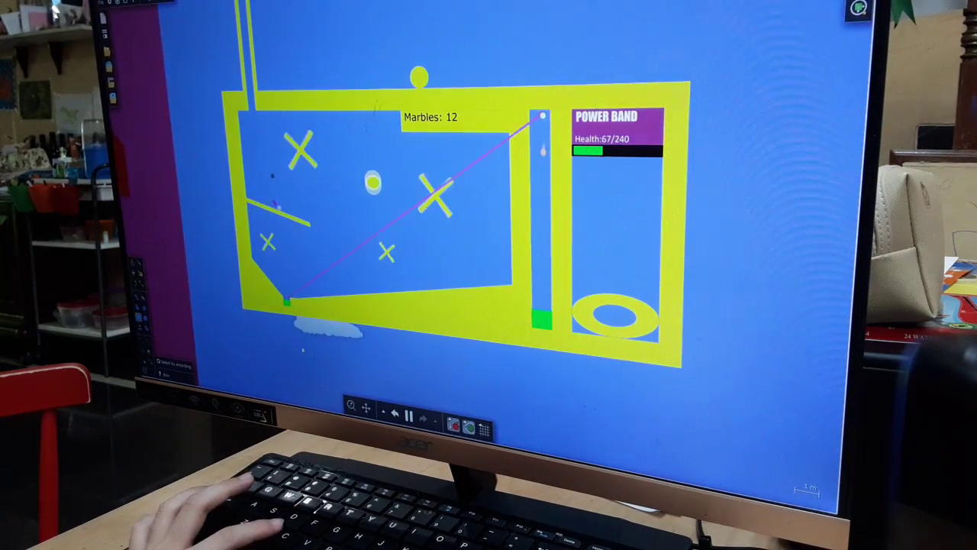
{"action": "scroll", "coordinate": [290, 328], "scroll_direction": "up", "scroll_amount": 4}
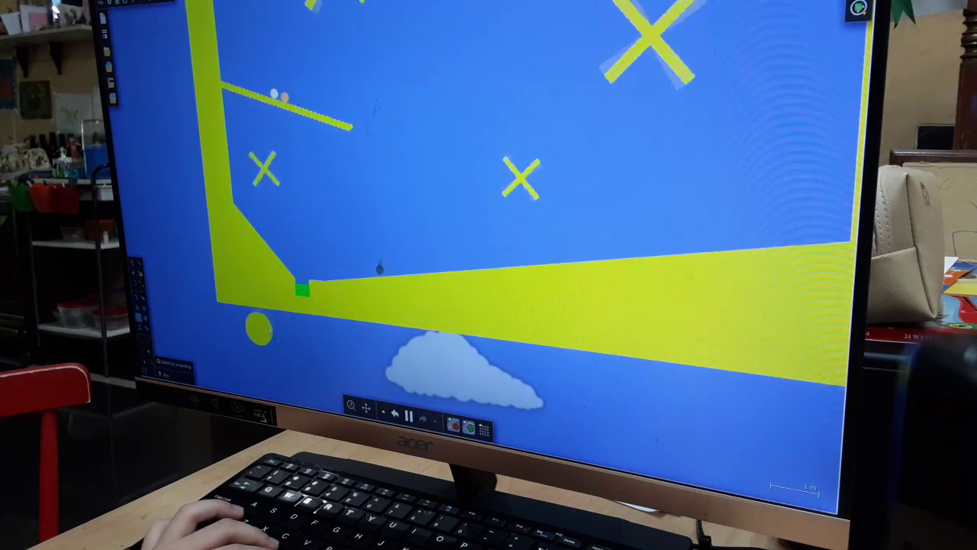
{"action": "scroll", "coordinate": [350, 321], "scroll_direction": "down", "scroll_amount": 5}
{"action": "scroll", "coordinate": [305, 316], "scroll_direction": "up", "scroll_amount": 2}
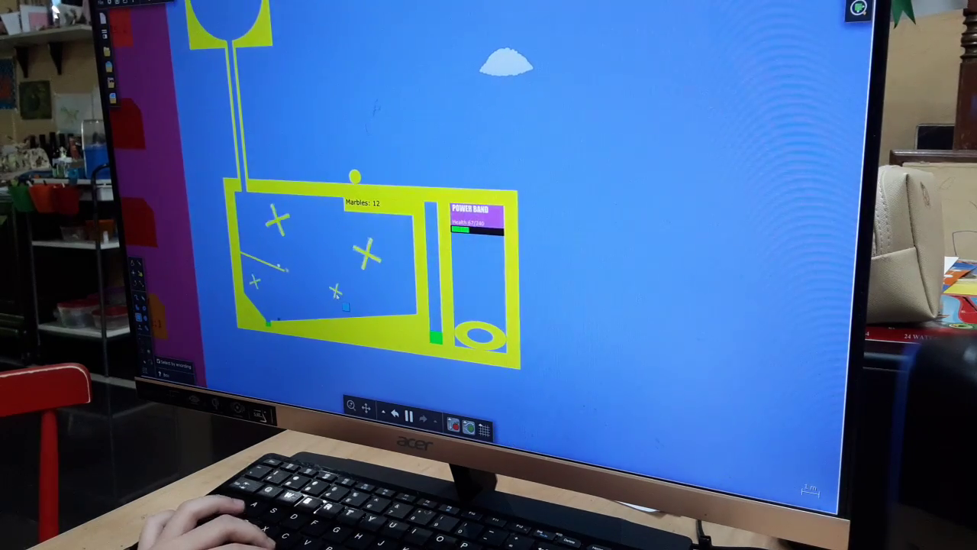
{"action": "scroll", "coordinate": [305, 317], "scroll_direction": "up", "scroll_amount": 2}
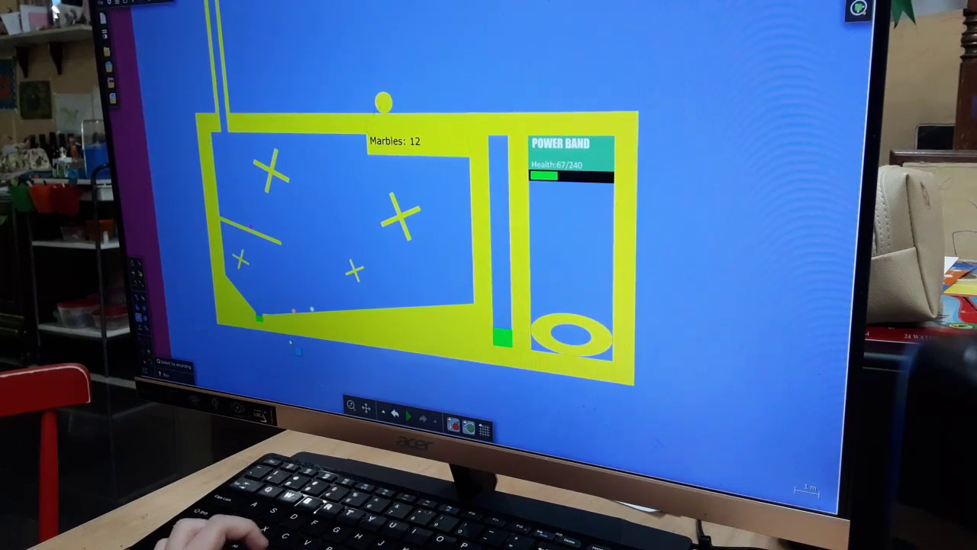
{"action": "scroll", "coordinate": [572, 153], "scroll_direction": "up", "scroll_amount": 5}
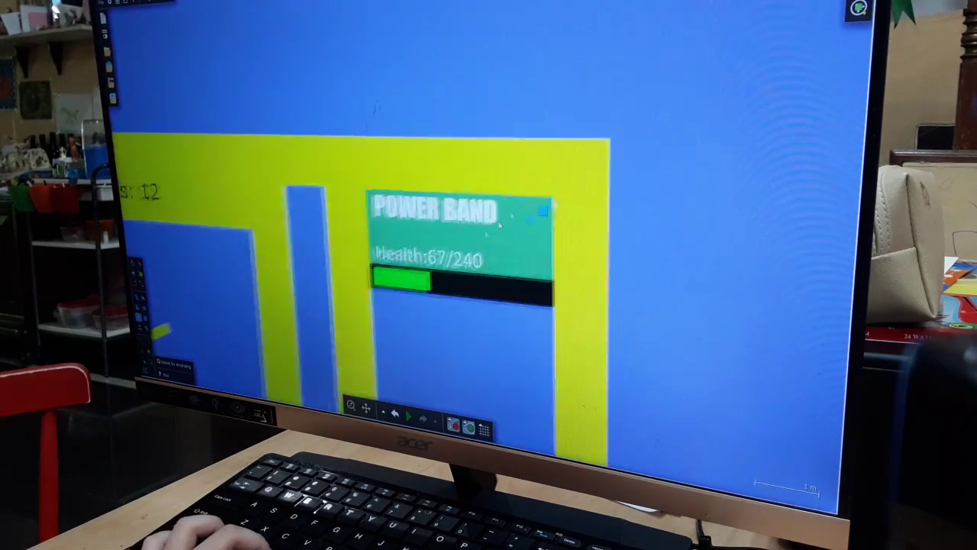
Change the health label number from 67 to 51 and resume play
{"action": "right_click", "coordinate": [405, 238]}
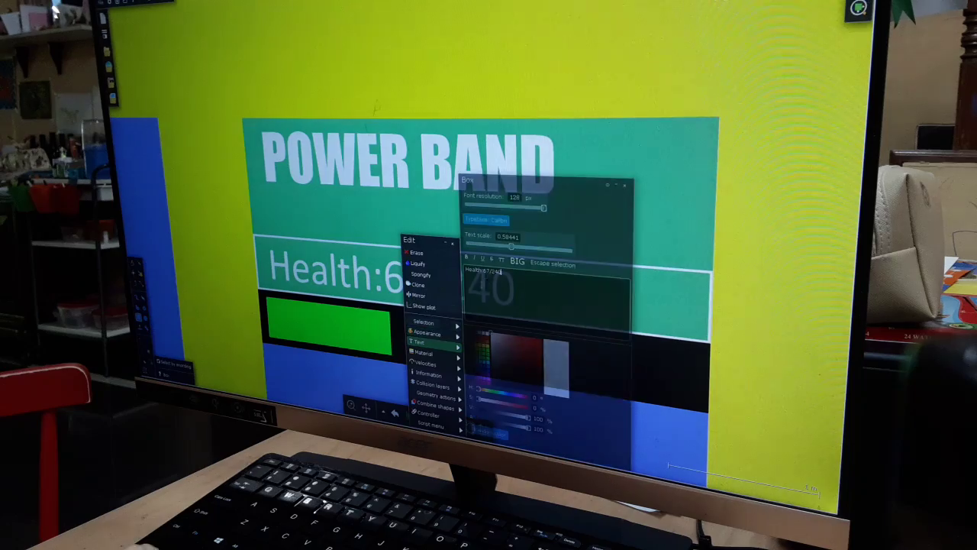
{"action": "left_click", "coordinate": [490, 272]}
{"action": "key", "text": "BackSpace"}
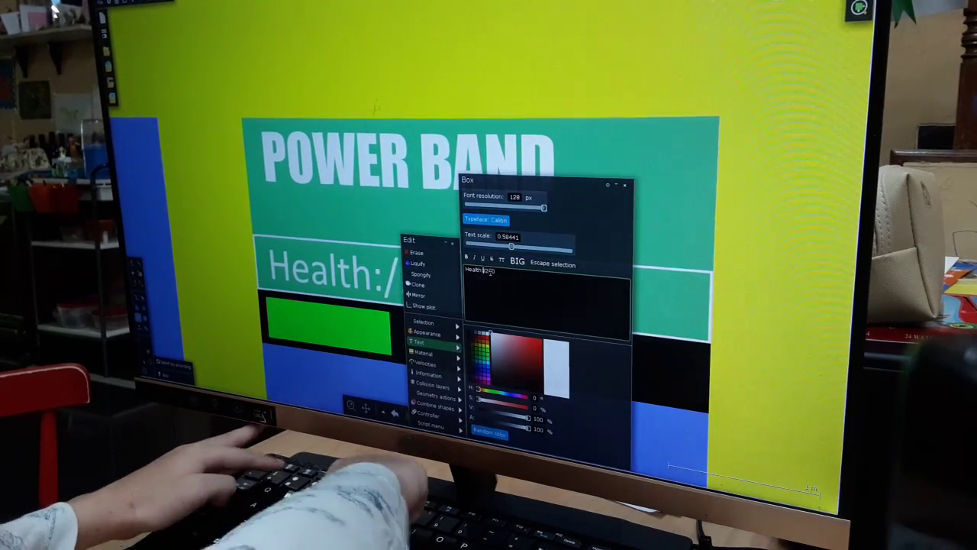
{"action": "type", "text": "51"}
{"action": "scroll", "coordinate": [501, 164], "scroll_direction": "down", "scroll_amount": 5}
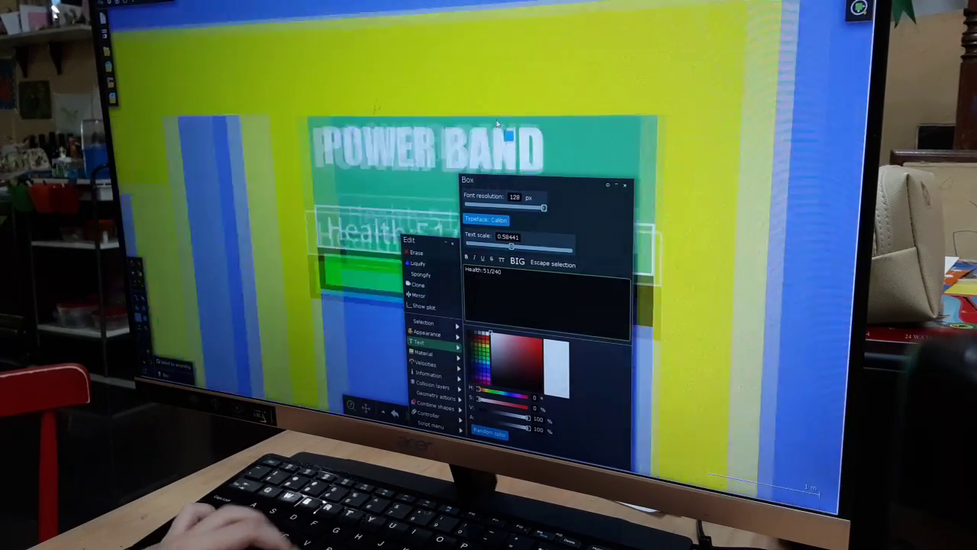
{"action": "scroll", "coordinate": [589, 223], "scroll_direction": "up", "scroll_amount": 5}
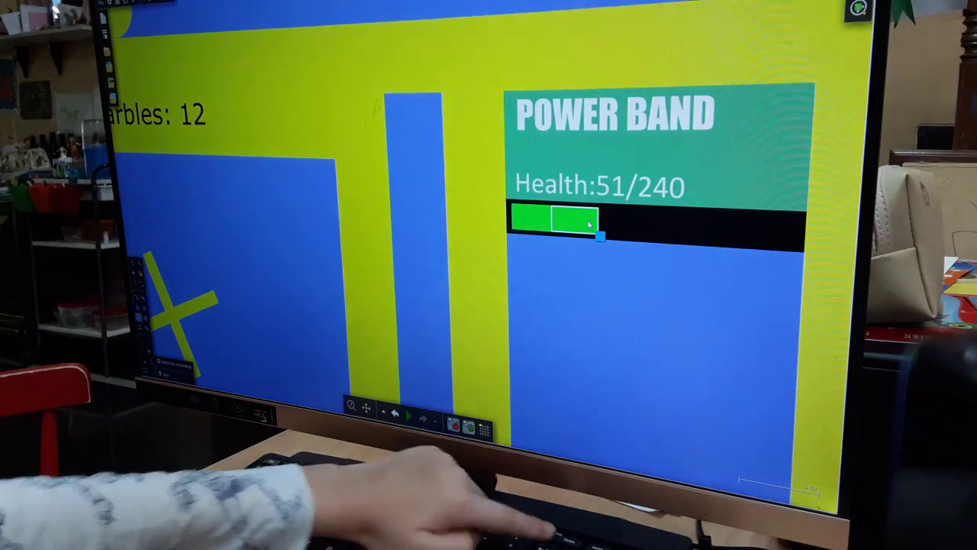
{"action": "key", "text": "space"}
{"action": "scroll", "coordinate": [589, 224], "scroll_direction": "down", "scroll_amount": 5}
{"action": "scroll", "coordinate": [416, 310], "scroll_direction": "up", "scroll_amount": 2}
{"action": "scroll", "coordinate": [417, 309], "scroll_direction": "down", "scroll_amount": 4}
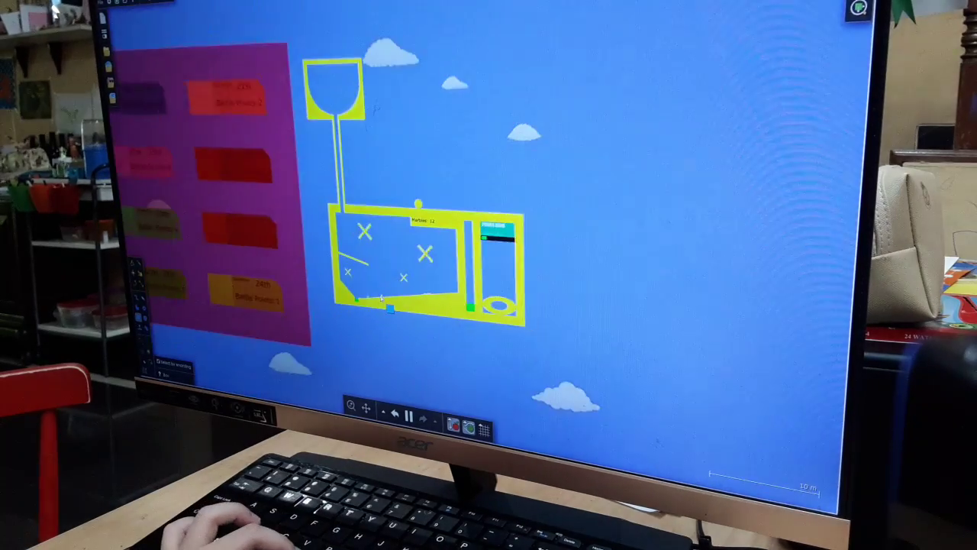
{"action": "scroll", "coordinate": [397, 304], "scroll_direction": "up", "scroll_amount": 2}
{"action": "scroll", "coordinate": [379, 300], "scroll_direction": "up", "scroll_amount": 1}
{"action": "scroll", "coordinate": [380, 299], "scroll_direction": "up", "scroll_amount": 1}
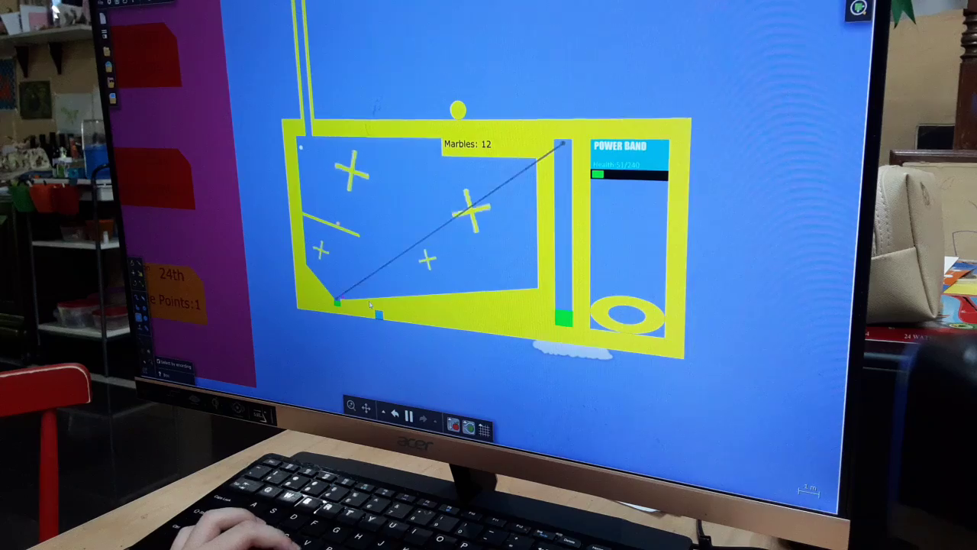
{"action": "scroll", "coordinate": [653, 229], "scroll_direction": "up", "scroll_amount": 10}
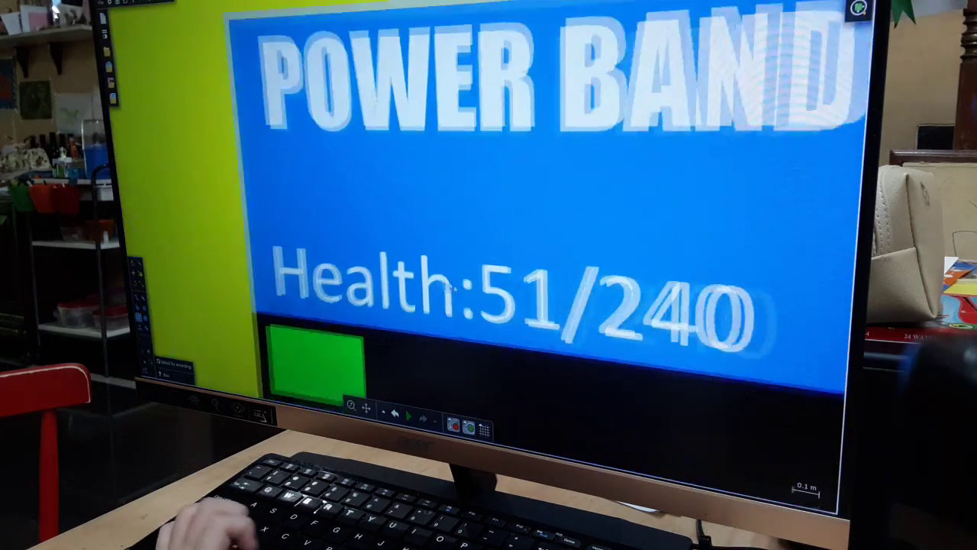
Pause, change the health label from 51 to 37, run the battle, then pause again
{"action": "key", "text": "space"}
{"action": "right_click", "coordinate": [500, 328]}
{"action": "mouse_move", "coordinate": [516, 356]}
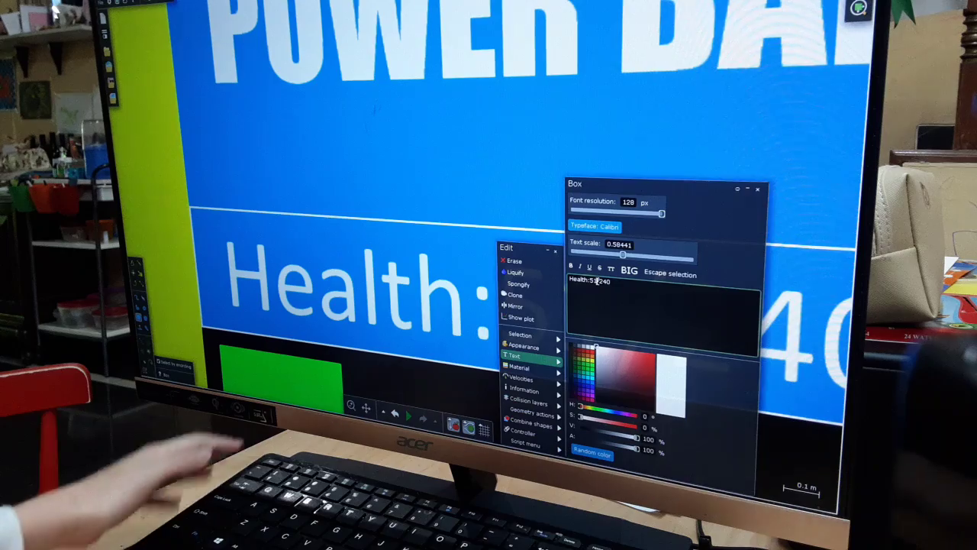
{"action": "key", "text": "BackSpace"}
{"action": "type", "text": "37"}
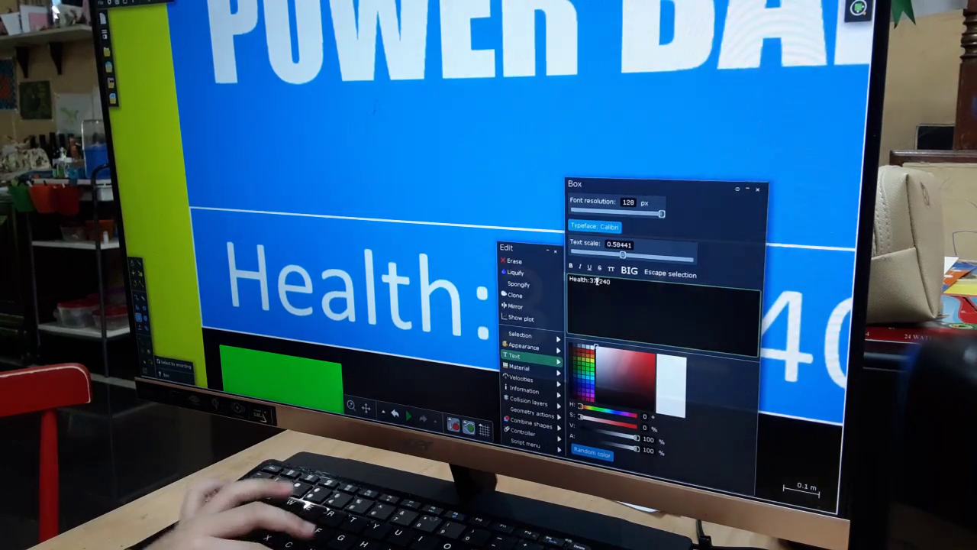
{"action": "scroll", "coordinate": [626, 63], "scroll_direction": "down", "scroll_amount": 10}
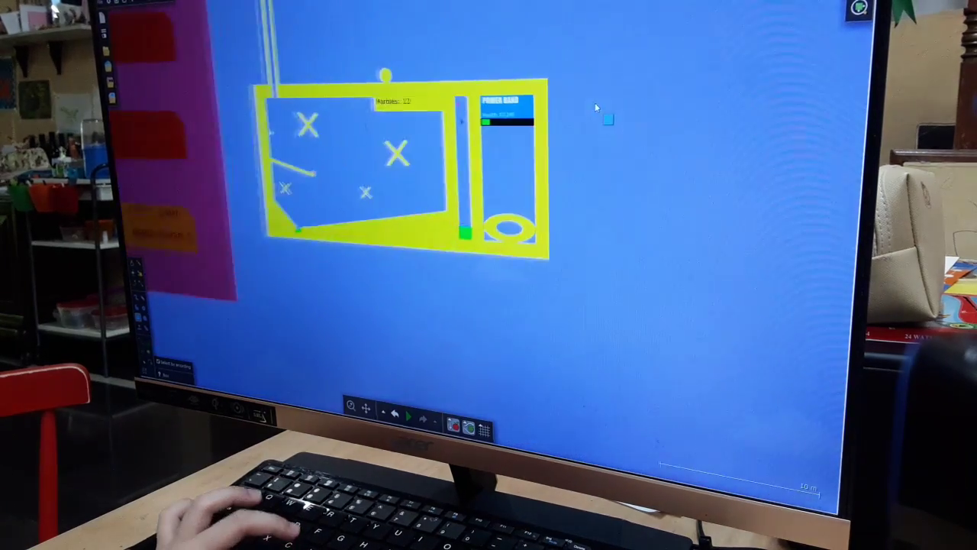
{"action": "key", "text": "space"}
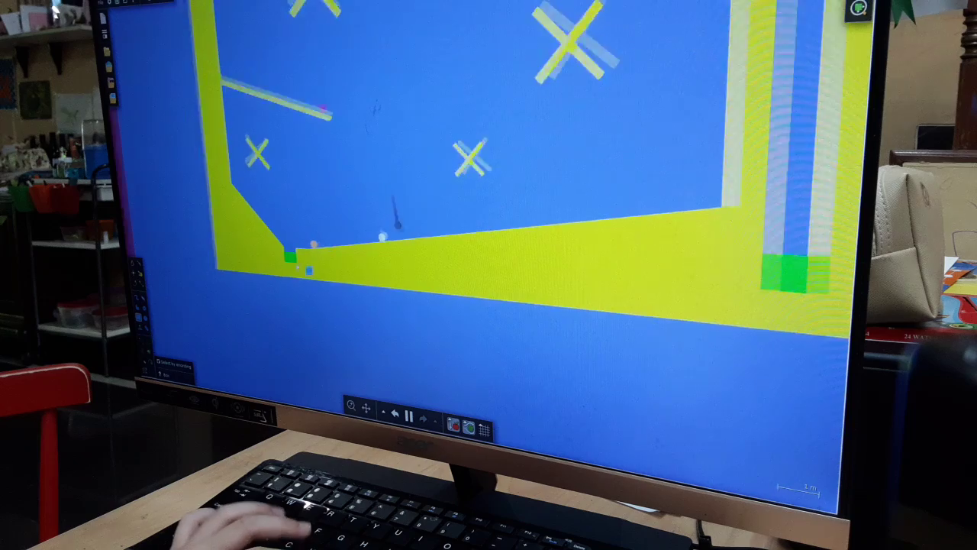
{"action": "key", "text": "space"}
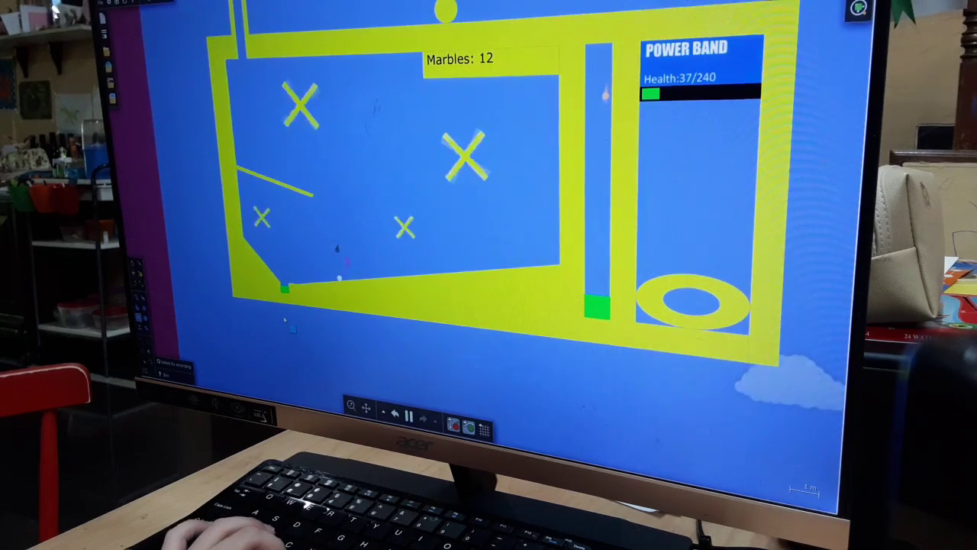
Lower the health label to 33/240, then run the battle and pause it again
{"action": "key", "text": "space"}
{"action": "scroll", "coordinate": [456, 141], "scroll_direction": "up", "scroll_amount": 8}
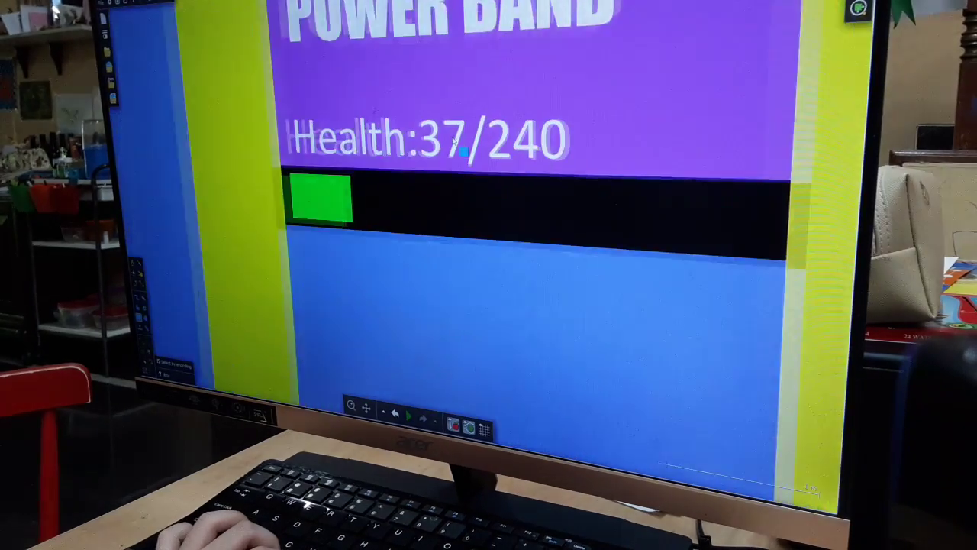
{"action": "right_click", "coordinate": [461, 147]}
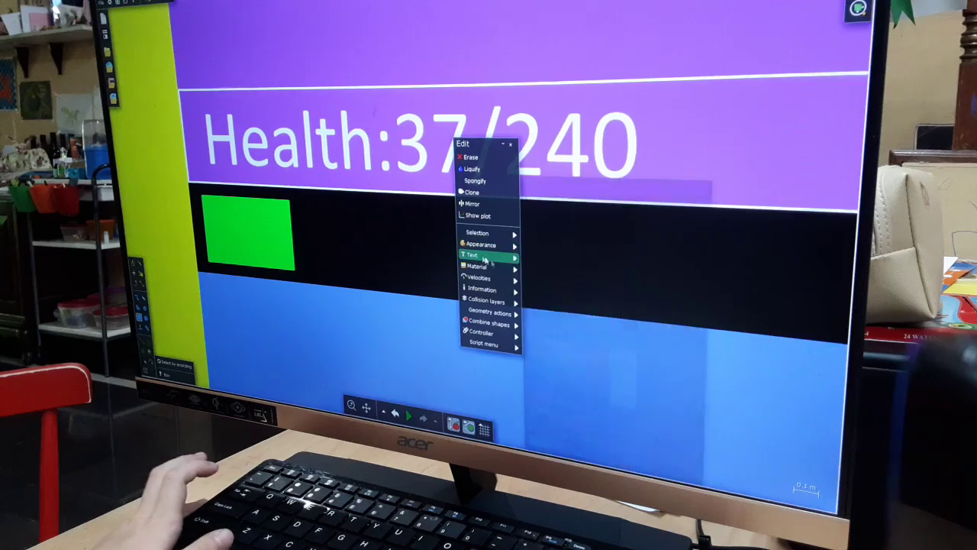
{"action": "key", "text": "BackSpace"}
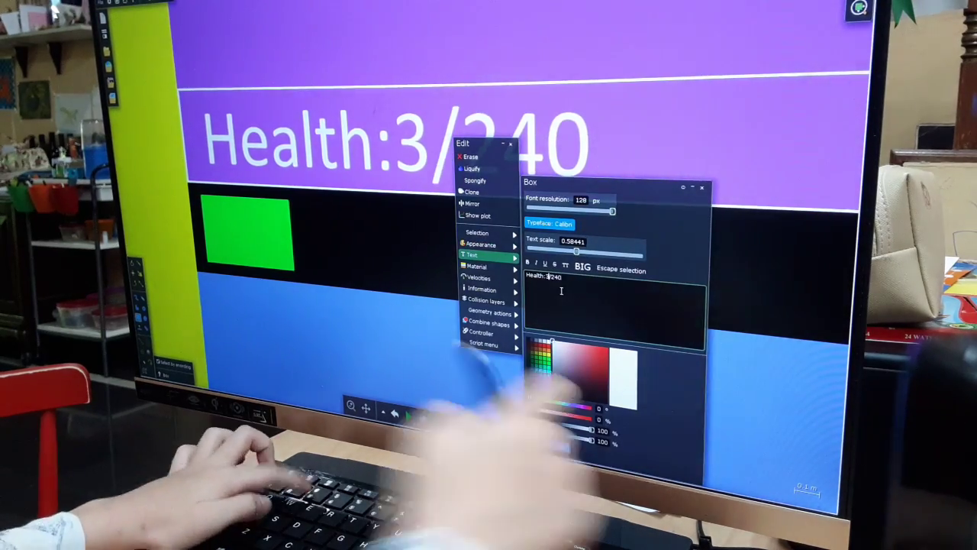
{"action": "type", "text": "3"}
{"action": "key", "text": "space"}
{"action": "scroll", "coordinate": [428, 403], "scroll_direction": "down", "scroll_amount": 8}
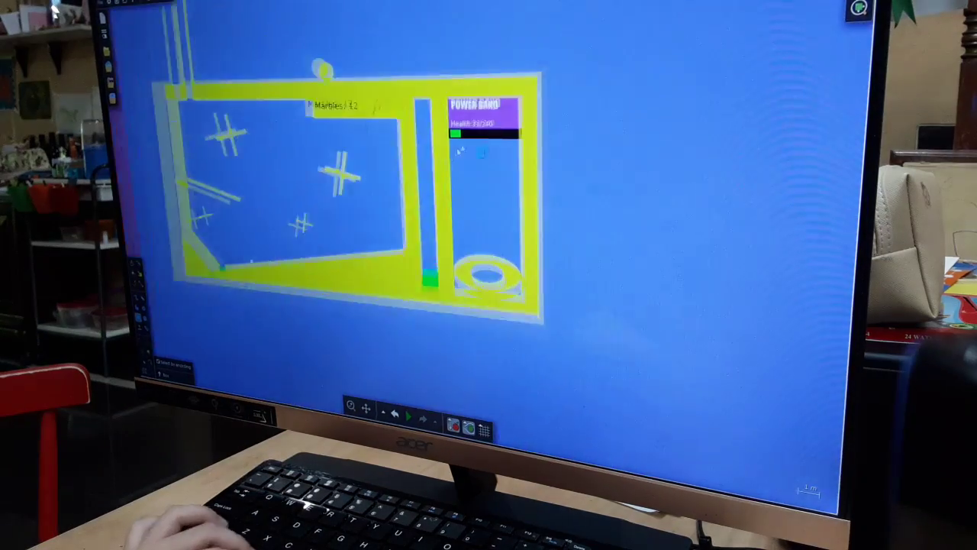
{"action": "scroll", "coordinate": [343, 252], "scroll_direction": "up", "scroll_amount": 4}
{"action": "scroll", "coordinate": [342, 253], "scroll_direction": "up", "scroll_amount": 3}
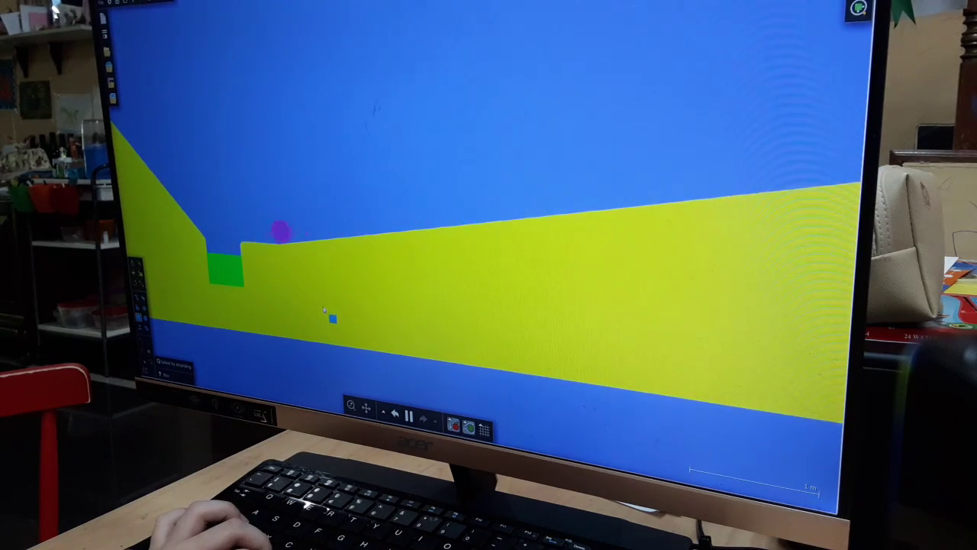
{"action": "key", "text": "space"}
{"action": "scroll", "coordinate": [311, 322], "scroll_direction": "down", "scroll_amount": 6}
{"action": "scroll", "coordinate": [557, 219], "scroll_direction": "up", "scroll_amount": 4}
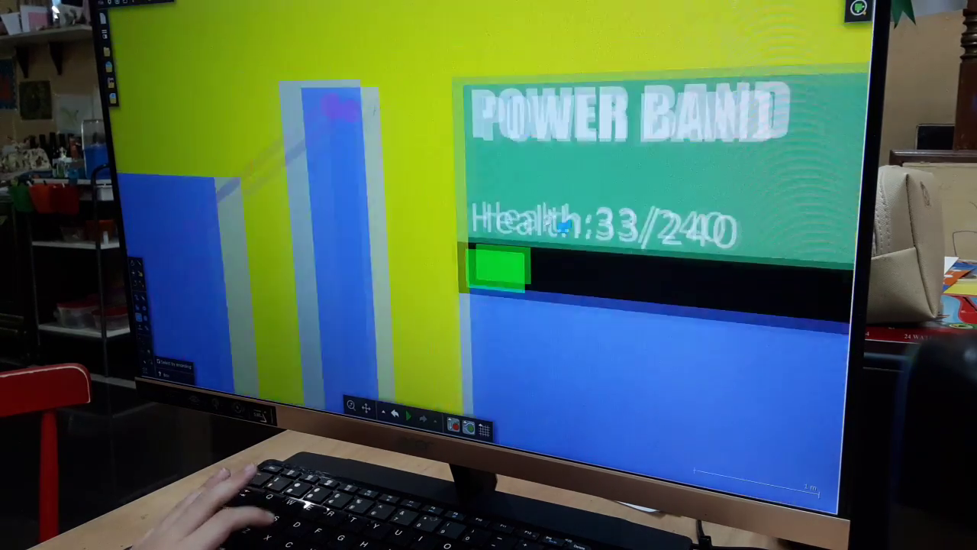
{"action": "scroll", "coordinate": [556, 218], "scroll_direction": "up", "scroll_amount": 3}
Replace 33 with 21 in the health label text and resume the simulation
{"action": "right_click", "coordinate": [534, 235]}
{"action": "left_click", "coordinate": [547, 345]}
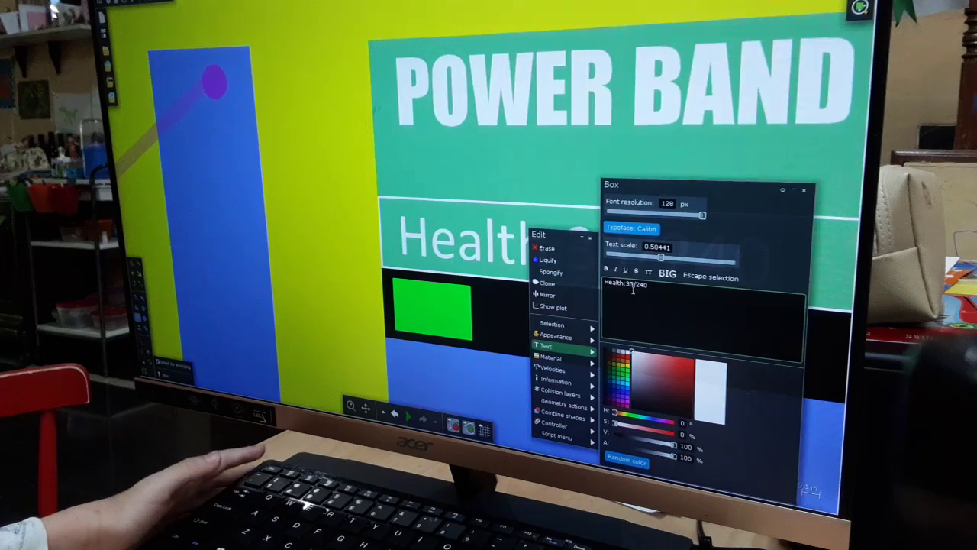
{"action": "key", "text": "BackSpace"}
{"action": "key", "text": "BackSpace"}
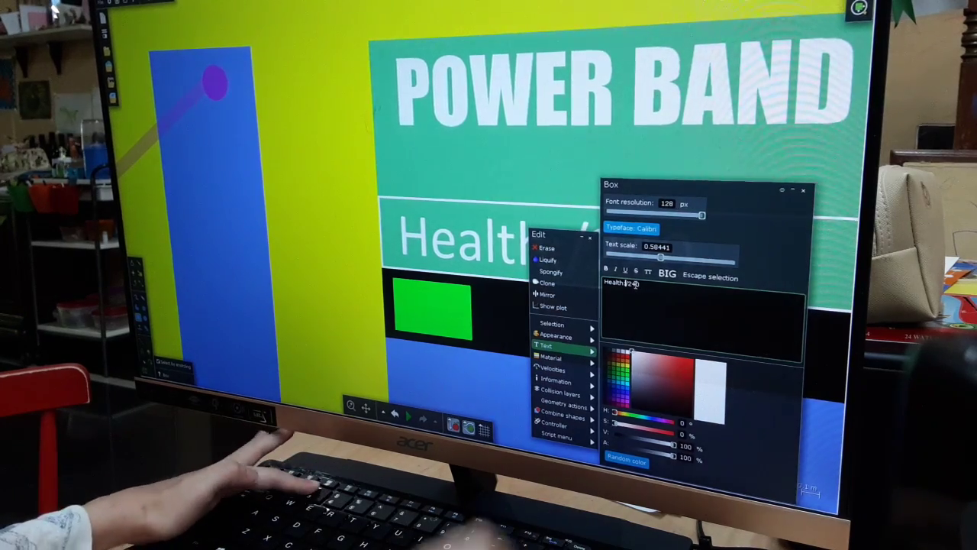
{"action": "type", "text": "21"}
{"action": "scroll", "coordinate": [431, 88], "scroll_direction": "down", "scroll_amount": 5}
{"action": "key", "text": "space"}
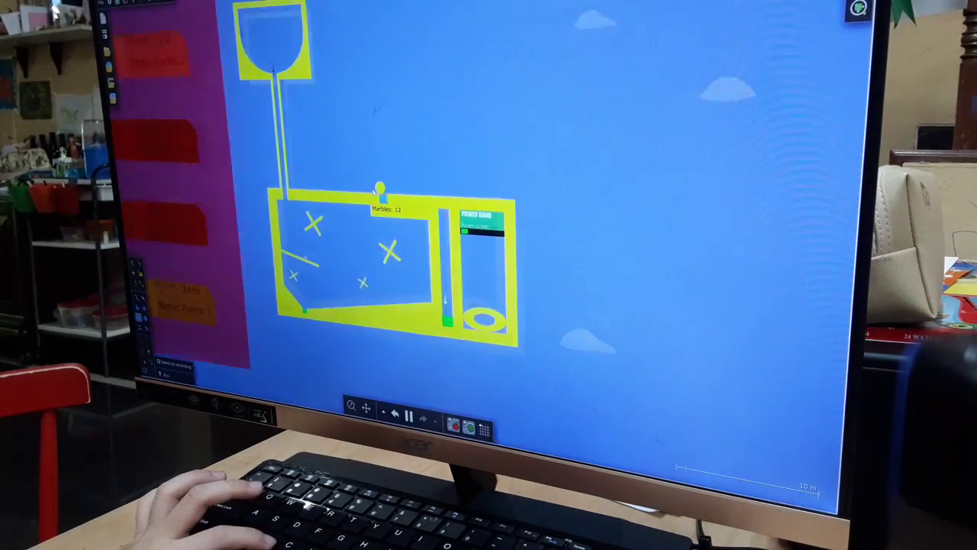
{"action": "scroll", "coordinate": [344, 285], "scroll_direction": "up", "scroll_amount": 5}
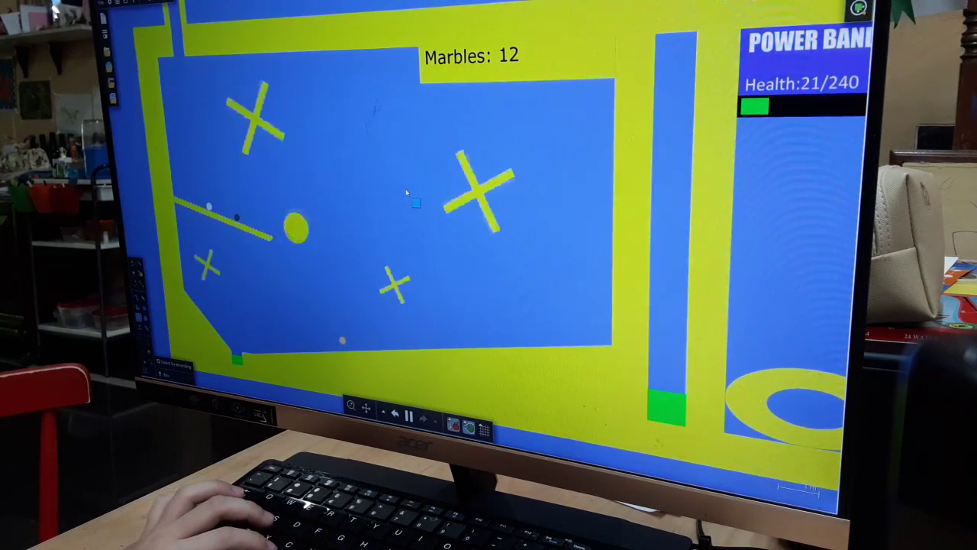
{"action": "scroll", "coordinate": [399, 170], "scroll_direction": "down", "scroll_amount": 5}
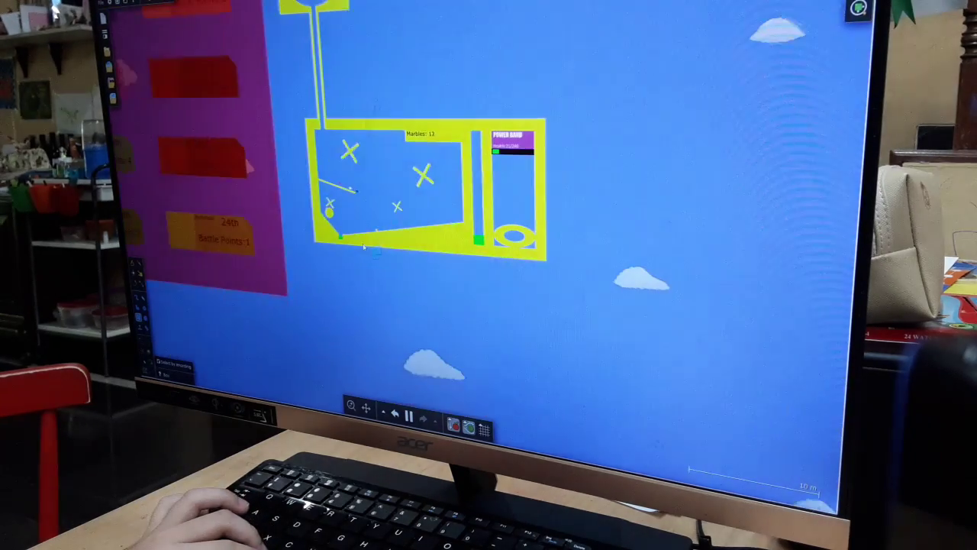
{"action": "scroll", "coordinate": [367, 248], "scroll_direction": "up", "scroll_amount": 3}
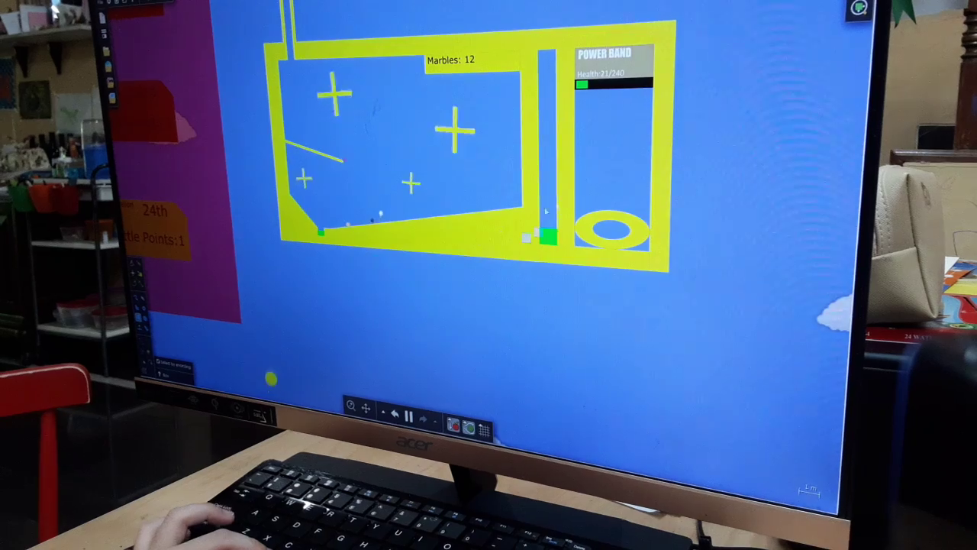
{"action": "scroll", "coordinate": [458, 243], "scroll_direction": "up", "scroll_amount": 3}
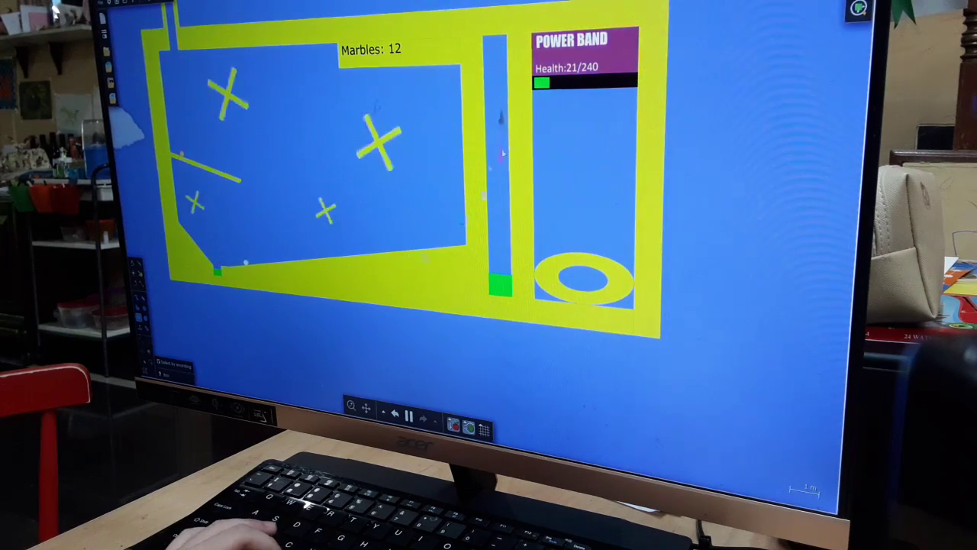
{"action": "scroll", "coordinate": [502, 153], "scroll_direction": "up", "scroll_amount": 3}
{"action": "scroll", "coordinate": [503, 62], "scroll_direction": "up", "scroll_amount": 3}
Change the health label from 21 to 5/240 and resume the battle
{"action": "right_click", "coordinate": [506, 61]}
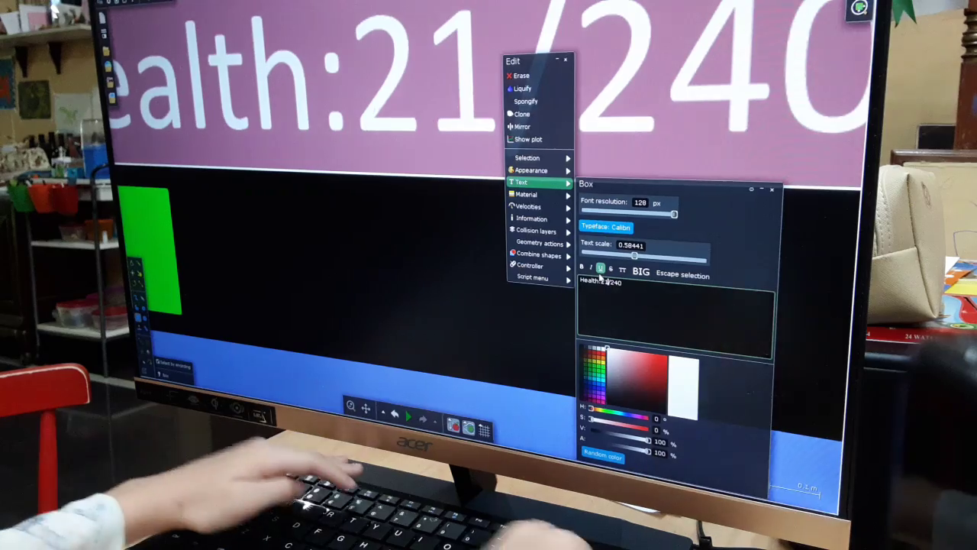
{"action": "key", "text": "BackSpace"}
{"action": "key", "text": "BackSpace"}
{"action": "type", "text": "5"}
{"action": "scroll", "coordinate": [405, 207], "scroll_direction": "down", "scroll_amount": 5}
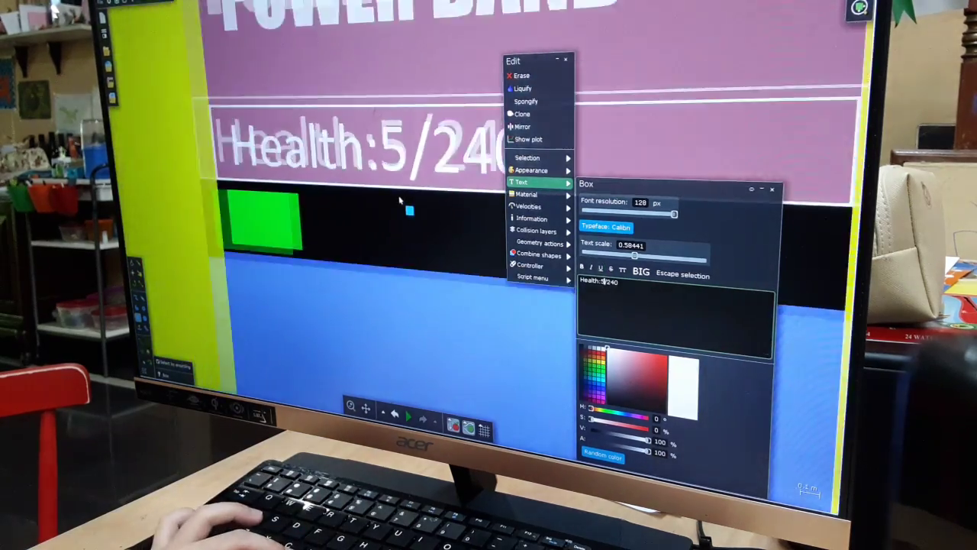
{"action": "scroll", "coordinate": [374, 71], "scroll_direction": "down", "scroll_amount": 3}
{"action": "key", "text": "space"}
{"action": "scroll", "coordinate": [229, 240], "scroll_direction": "up", "scroll_amount": 2}
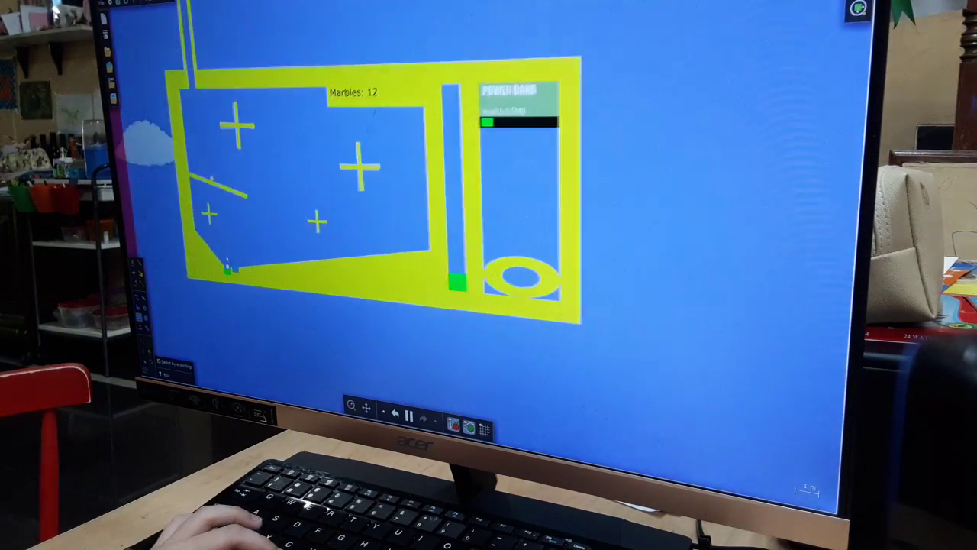
{"action": "scroll", "coordinate": [229, 240], "scroll_direction": "up", "scroll_amount": 1}
{"action": "scroll", "coordinate": [229, 240], "scroll_direction": "up", "scroll_amount": 2}
{"action": "scroll", "coordinate": [243, 171], "scroll_direction": "down", "scroll_amount": 2}
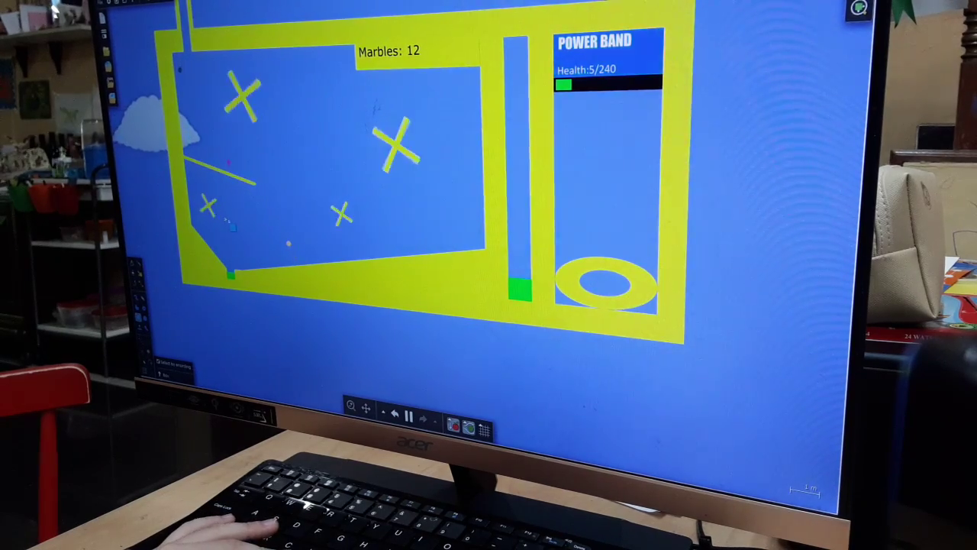
{"action": "scroll", "coordinate": [336, 147], "scroll_direction": "down", "scroll_amount": 3}
{"action": "scroll", "coordinate": [337, 191], "scroll_direction": "up", "scroll_amount": 3}
{"action": "scroll", "coordinate": [337, 229], "scroll_direction": "up", "scroll_amount": 1}
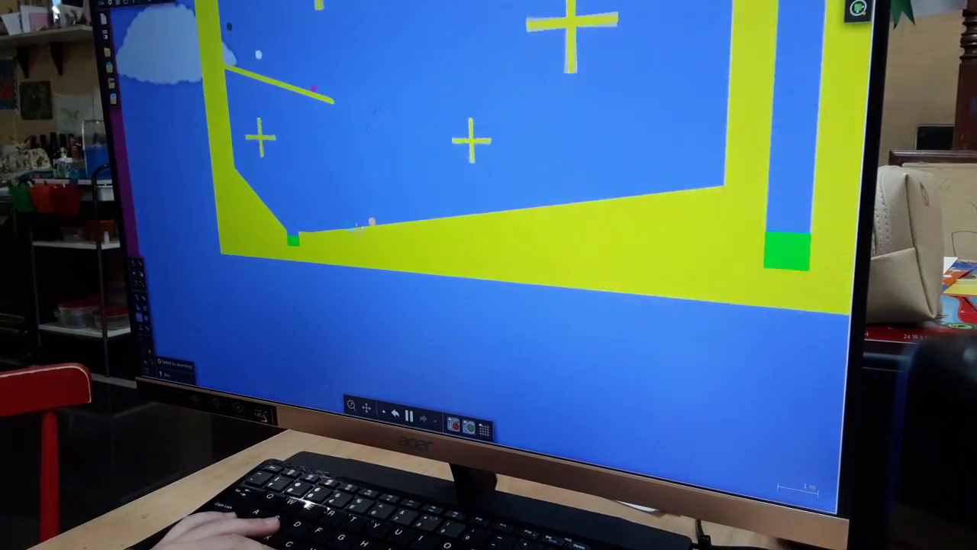
{"action": "scroll", "coordinate": [338, 262], "scroll_direction": "down", "scroll_amount": 2}
{"action": "scroll", "coordinate": [338, 262], "scroll_direction": "up", "scroll_amount": 3}
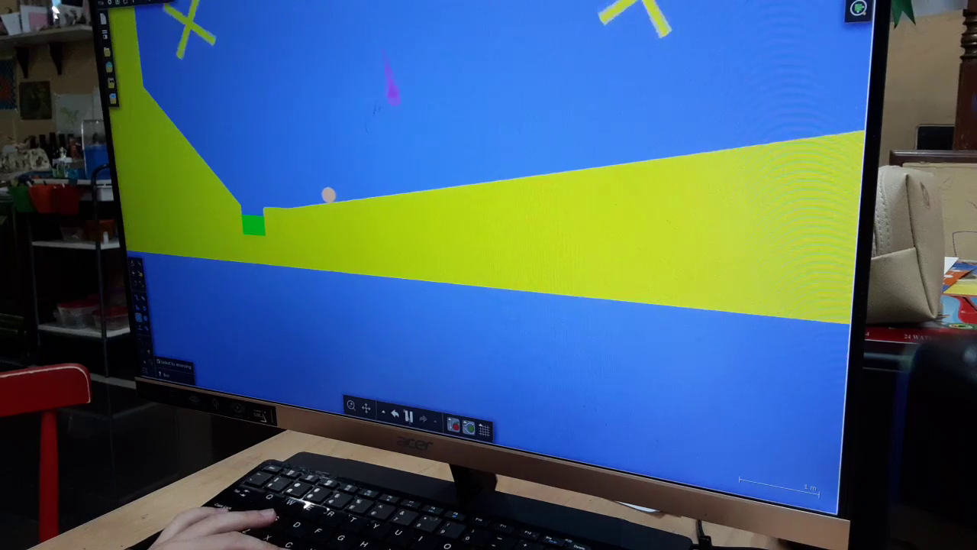
{"action": "scroll", "coordinate": [373, 109], "scroll_direction": "down", "scroll_amount": 2}
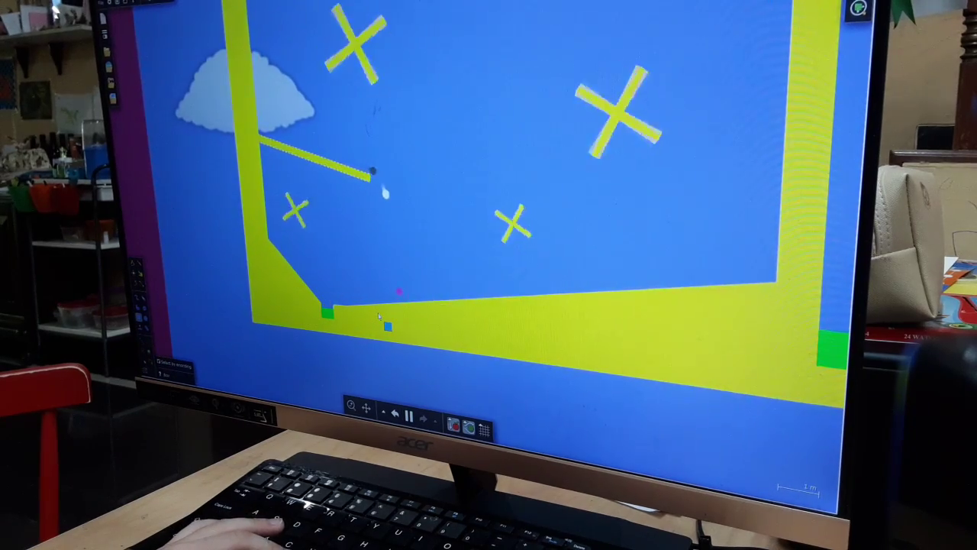
{"action": "scroll", "coordinate": [378, 313], "scroll_direction": "down", "scroll_amount": 3}
{"action": "scroll", "coordinate": [380, 315], "scroll_direction": "up", "scroll_amount": 2}
{"action": "scroll", "coordinate": [386, 290], "scroll_direction": "up", "scroll_amount": 1}
{"action": "scroll", "coordinate": [389, 276], "scroll_direction": "down", "scroll_amount": 1}
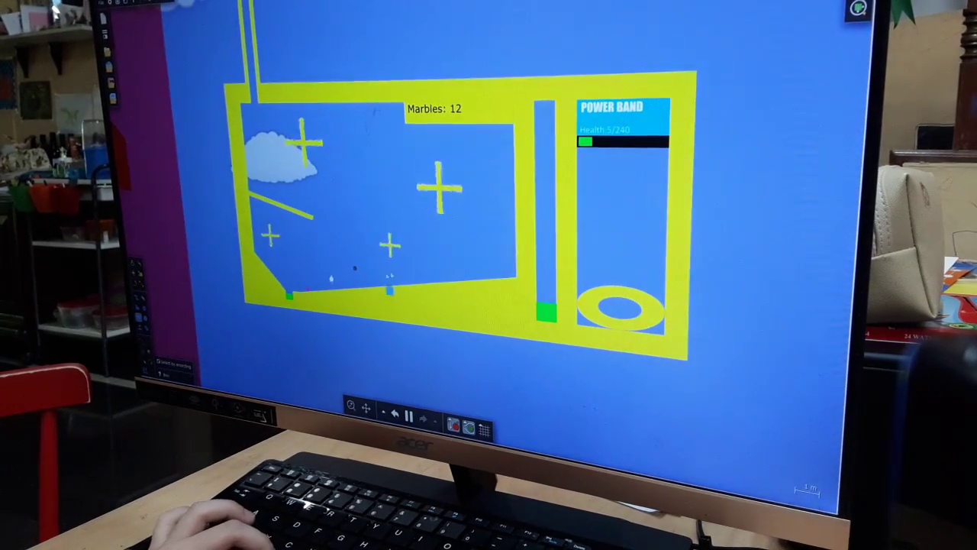
{"action": "scroll", "coordinate": [603, 153], "scroll_direction": "up", "scroll_amount": 2}
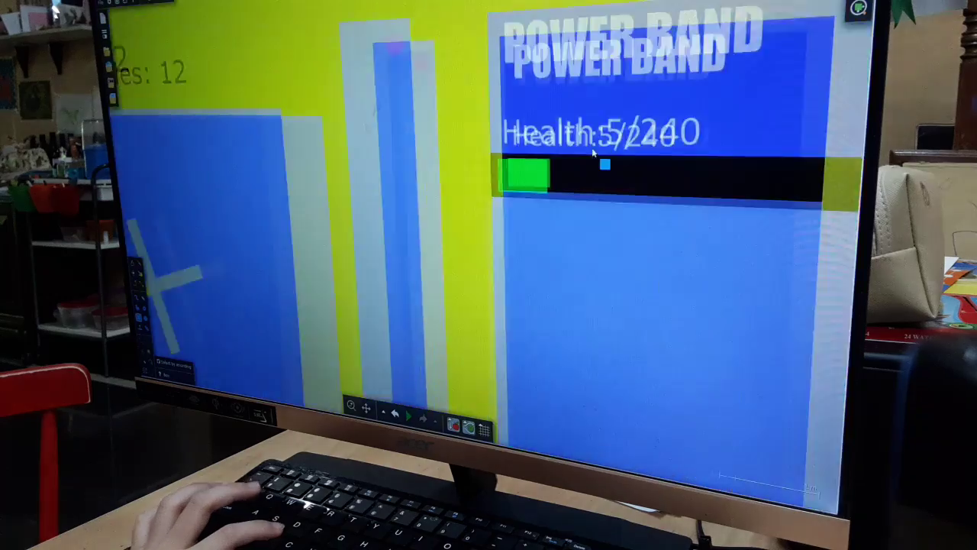
{"action": "scroll", "coordinate": [603, 156], "scroll_direction": "up", "scroll_amount": 2}
Change the health label from 5 to 1/240 and resume the battle
{"action": "right_click", "coordinate": [522, 145]}
{"action": "left_click", "coordinate": [536, 262]}
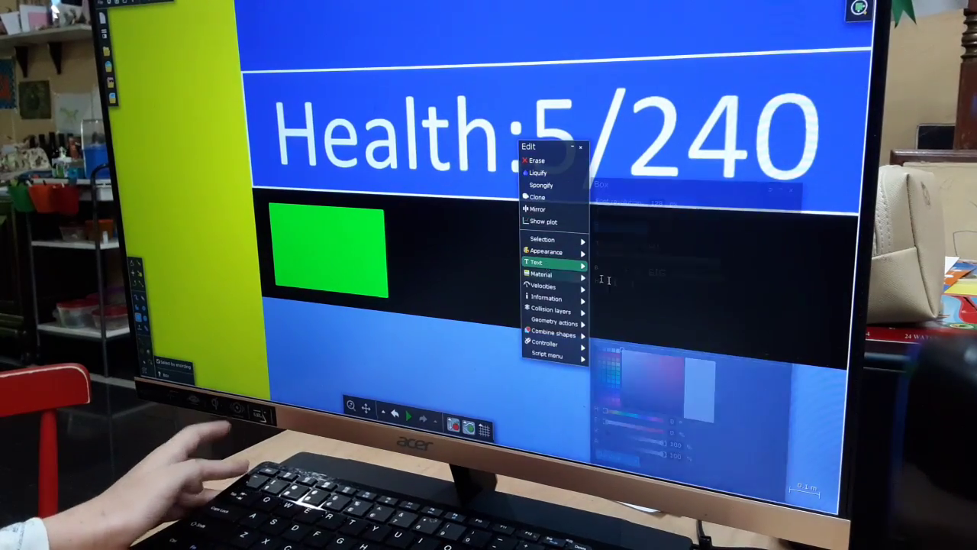
{"action": "key", "text": "BackSpace"}
{"action": "type", "text": "1"}
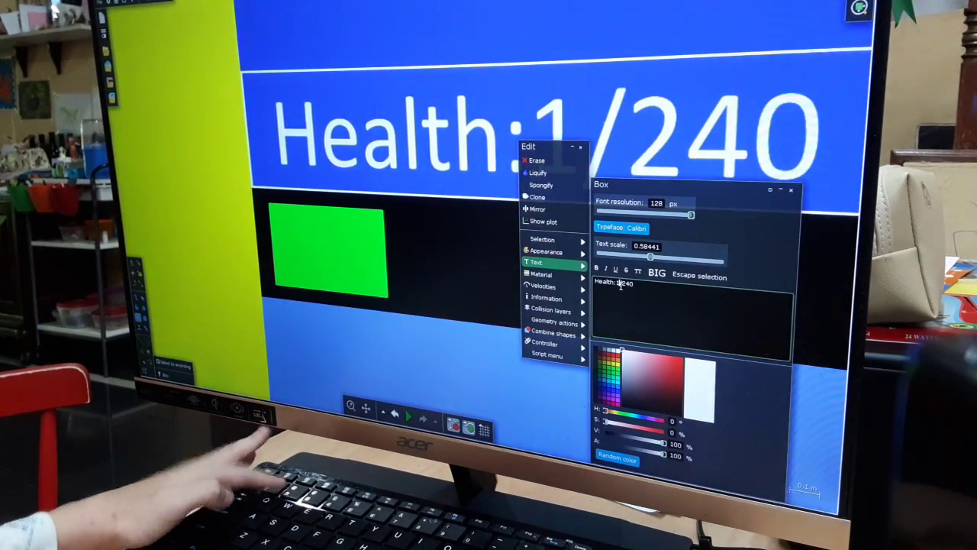
{"action": "scroll", "coordinate": [277, 202], "scroll_direction": "down", "scroll_amount": 5}
{"action": "key", "text": "space"}
{"action": "scroll", "coordinate": [277, 202], "scroll_direction": "up", "scroll_amount": 2}
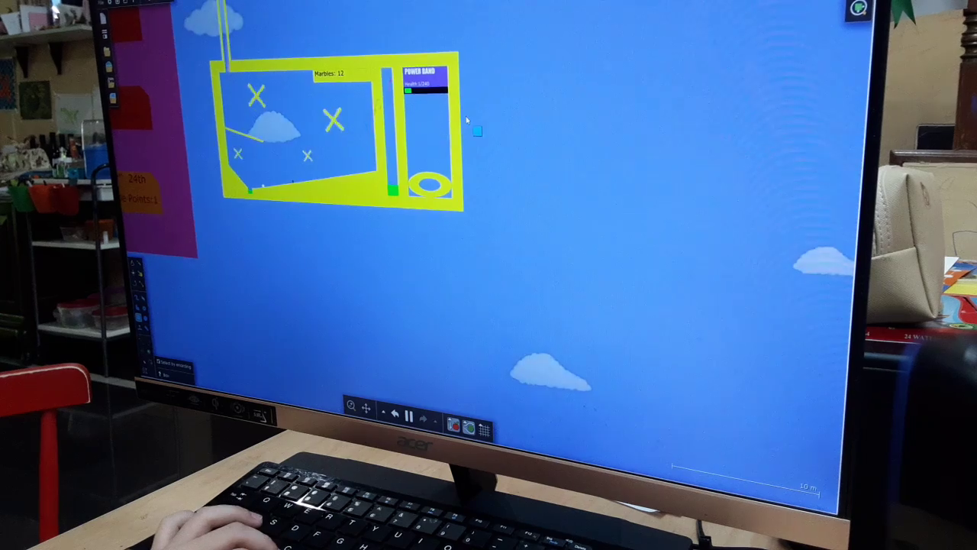
{"action": "scroll", "coordinate": [384, 100], "scroll_direction": "up", "scroll_amount": 3}
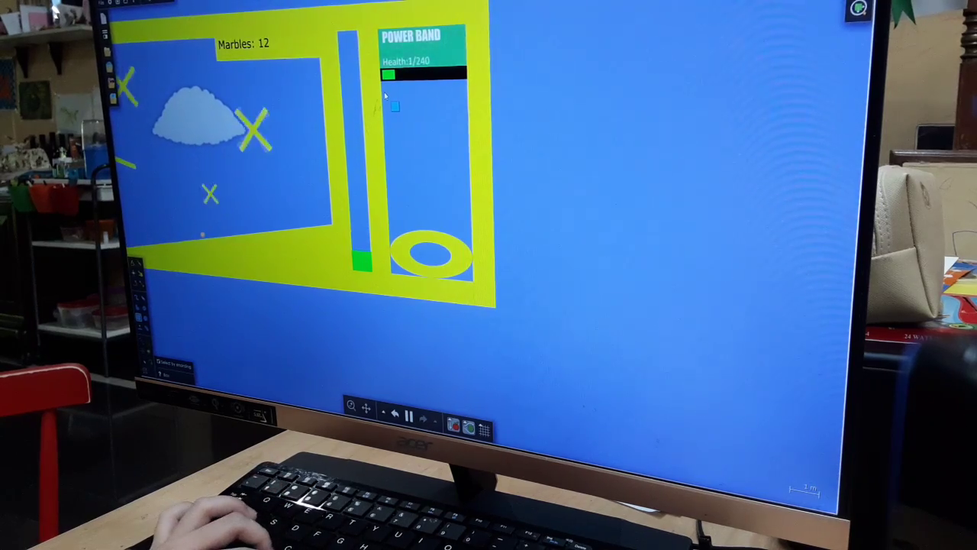
{"action": "scroll", "coordinate": [385, 95], "scroll_direction": "down", "scroll_amount": 3}
{"action": "scroll", "coordinate": [458, 229], "scroll_direction": "up", "scroll_amount": 3}
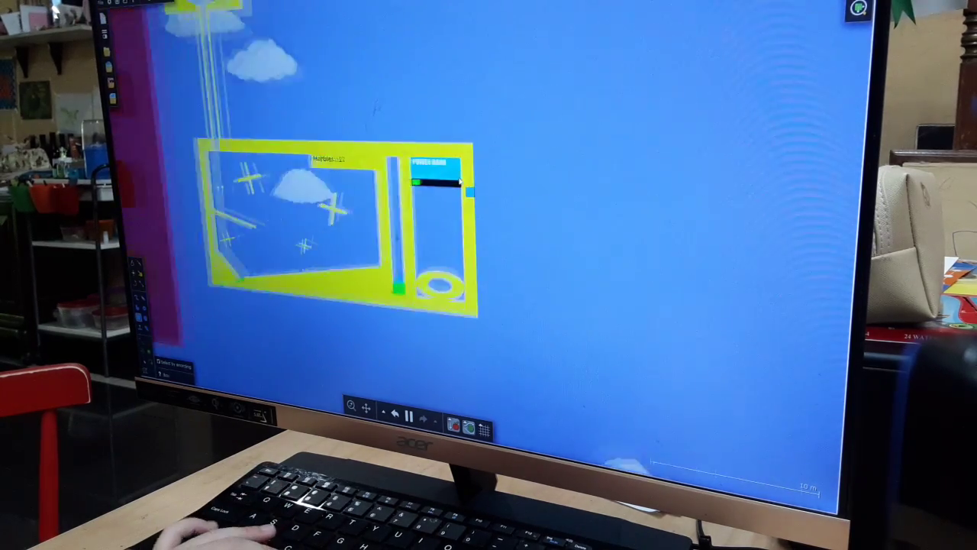
{"action": "scroll", "coordinate": [336, 221], "scroll_direction": "up", "scroll_amount": 2}
{"action": "scroll", "coordinate": [335, 222], "scroll_direction": "up", "scroll_amount": 2}
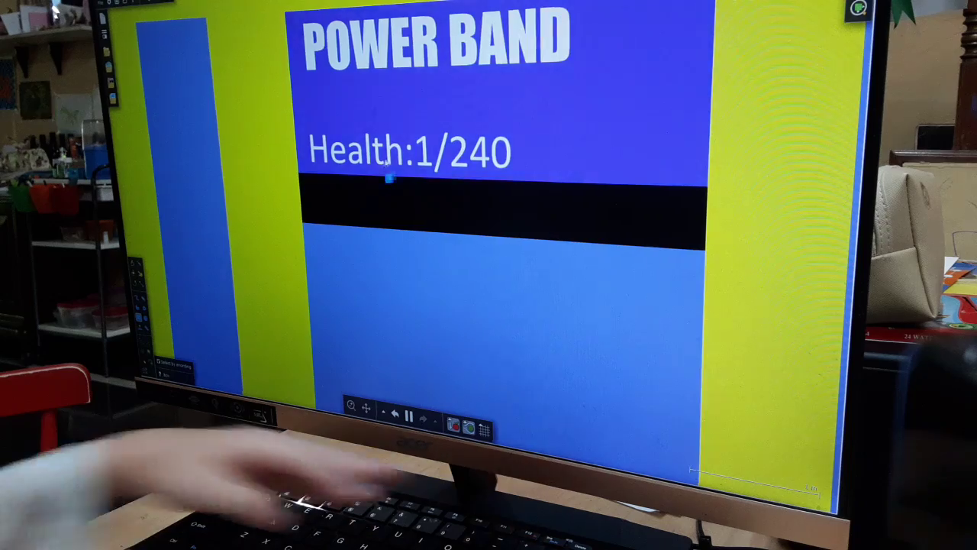
Erase the 1 in the health label so it reads 0/240
{"action": "right_click", "coordinate": [396, 183]}
{"action": "mouse_move", "coordinate": [412, 270]}
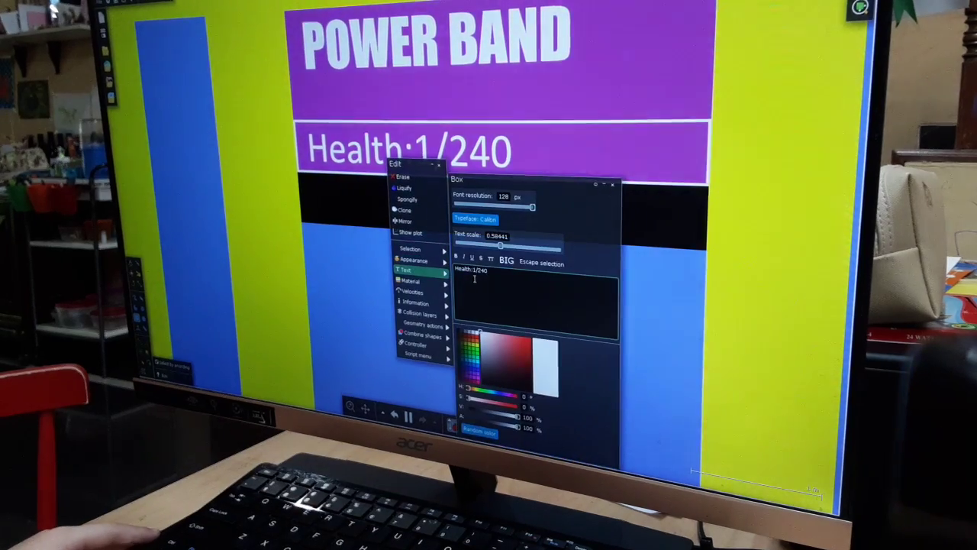
{"action": "key", "text": "BackSpace"}
{"action": "type", "text": "0"}
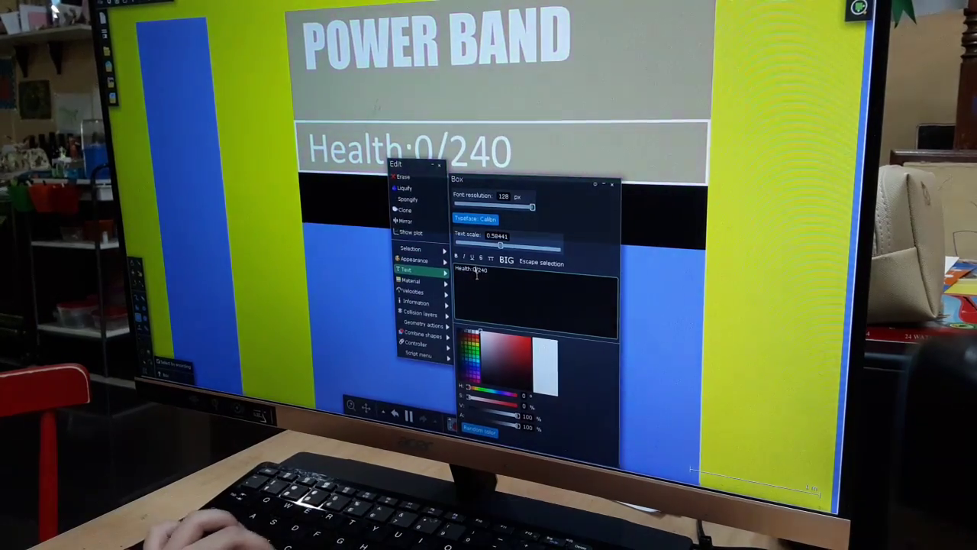
{"action": "scroll", "coordinate": [404, 73], "scroll_direction": "down", "scroll_amount": 3}
{"action": "scroll", "coordinate": [461, 218], "scroll_direction": "up", "scroll_amount": 3}
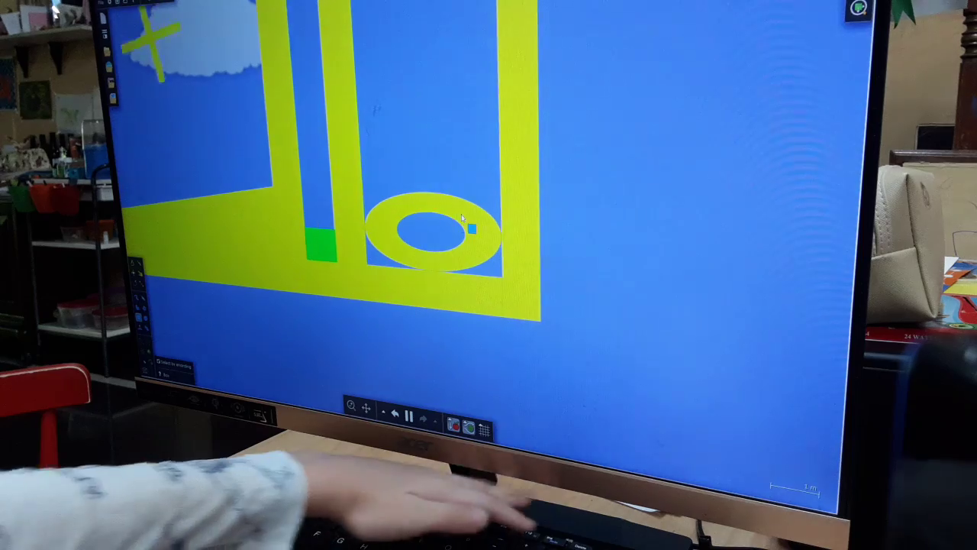
{"action": "scroll", "coordinate": [462, 218], "scroll_direction": "down", "scroll_amount": 5}
{"action": "scroll", "coordinate": [402, 236], "scroll_direction": "up", "scroll_amount": 2}
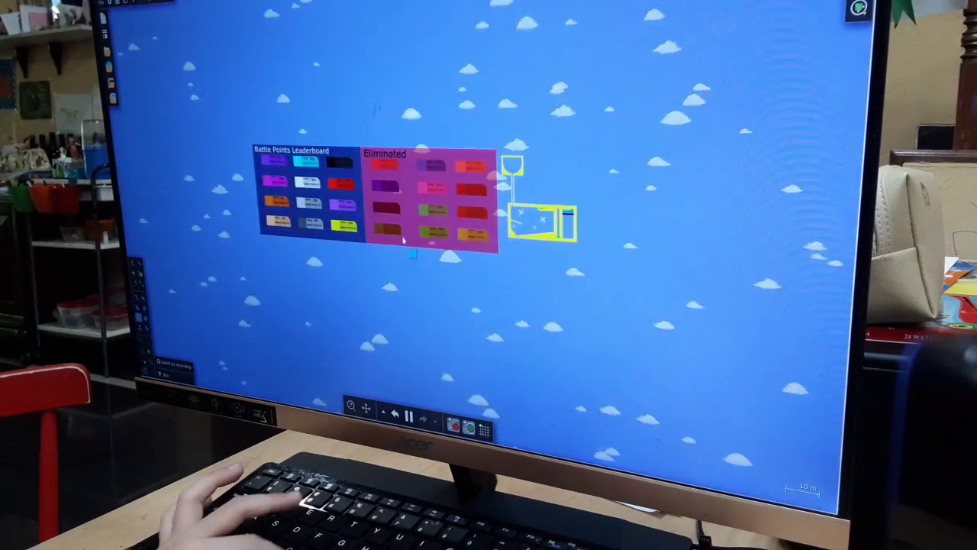